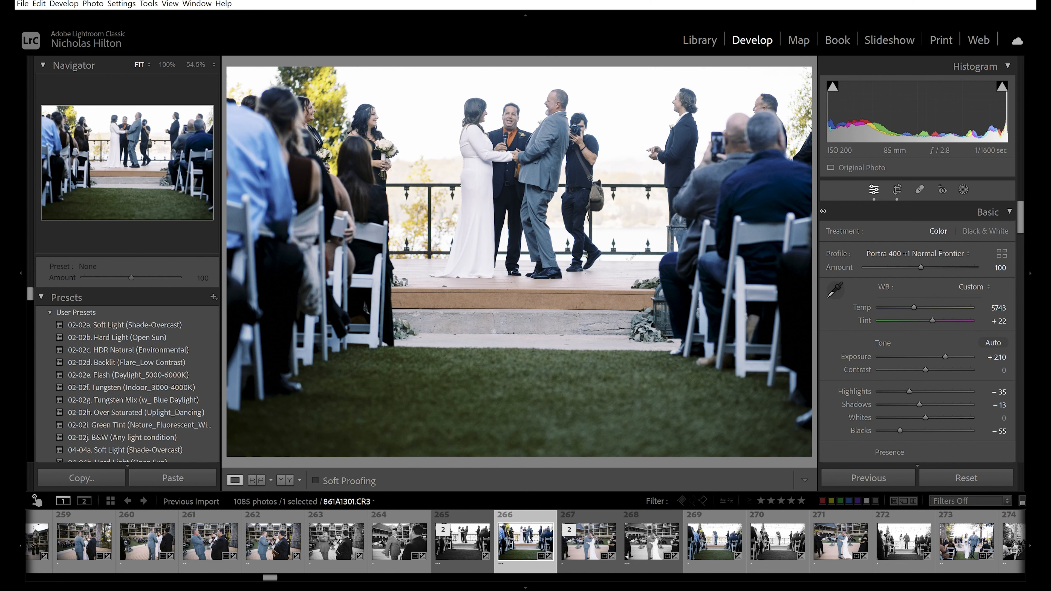
Compare the edited ceremony photo 861A1301.CR3 with its unedited version and with the black-and-white 861A1301-Edit.tif.
key(backslash)
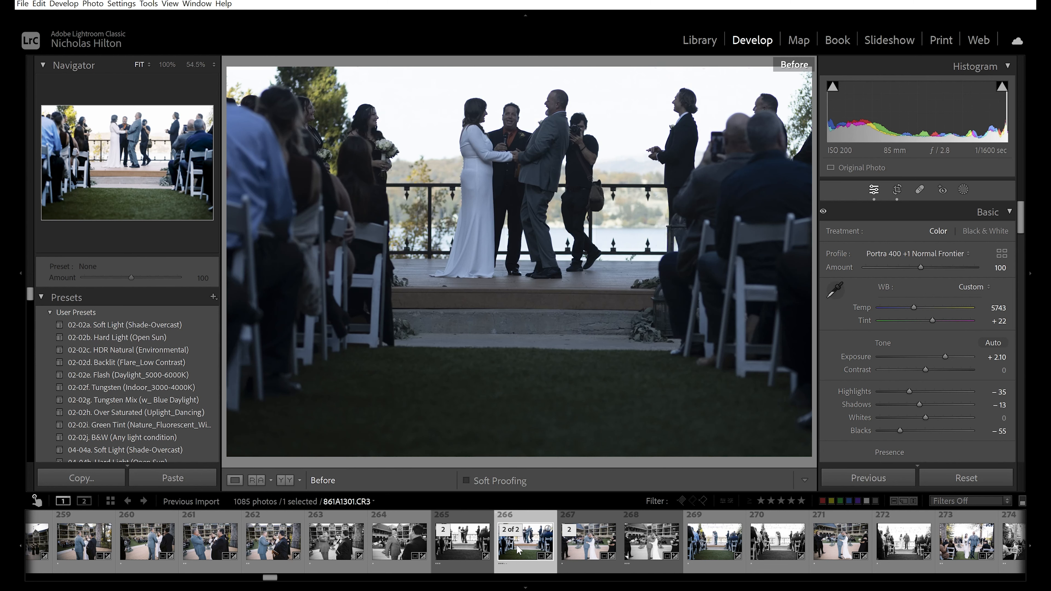
key(backslash)
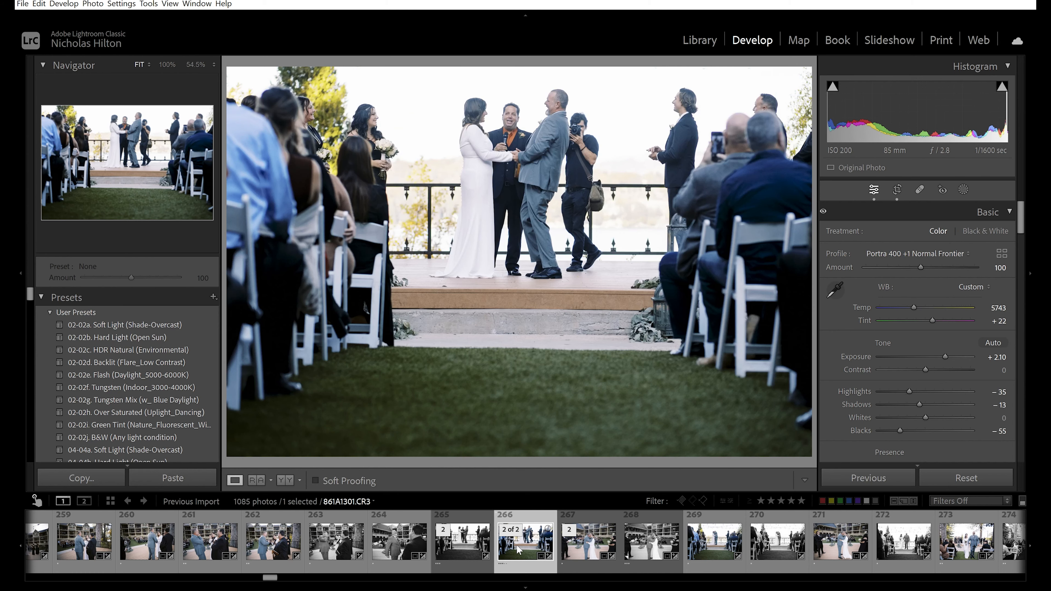
click(469, 553)
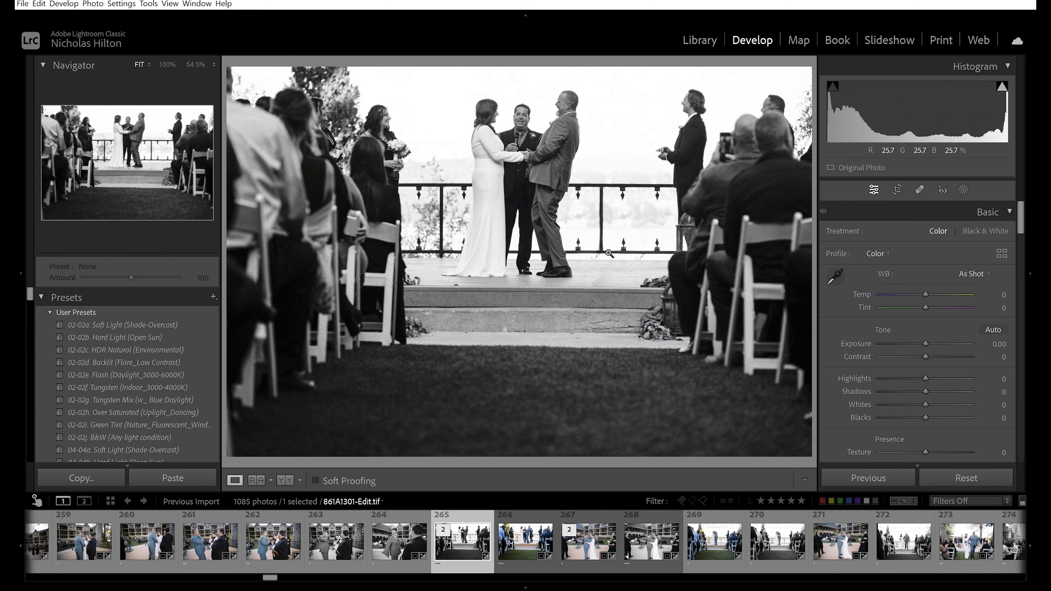
click(533, 547)
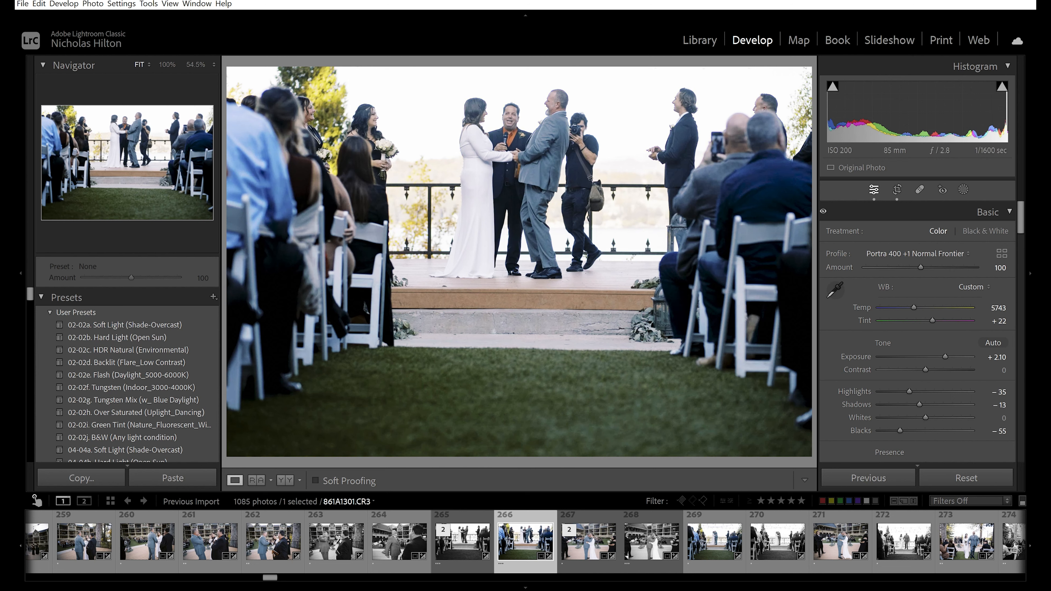
Switch to Photoshop, where 861A1301.CR3 is open for retouching.
mouse_move(618, 590)
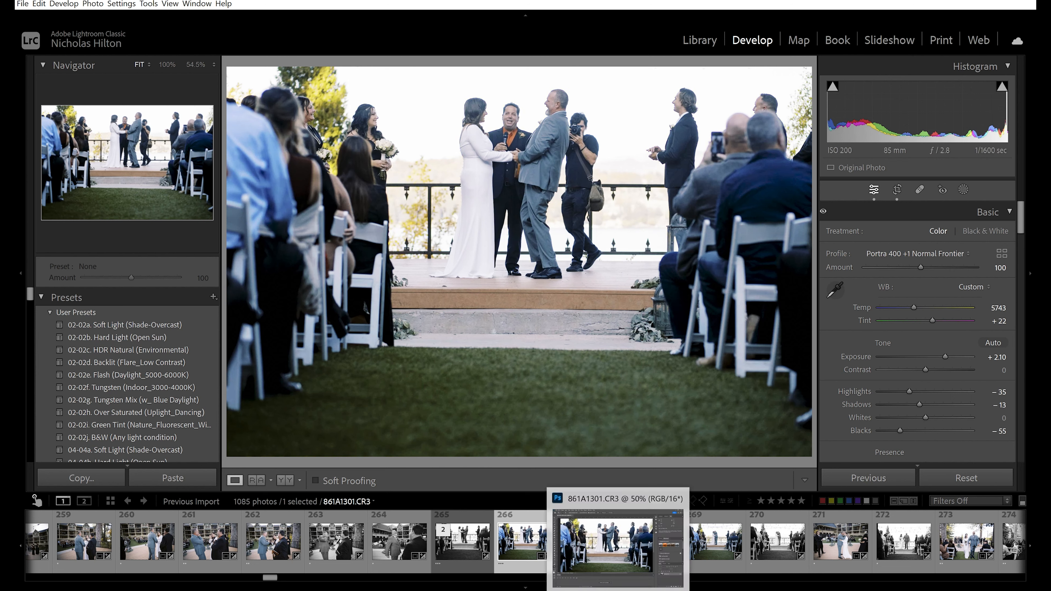
click(618, 590)
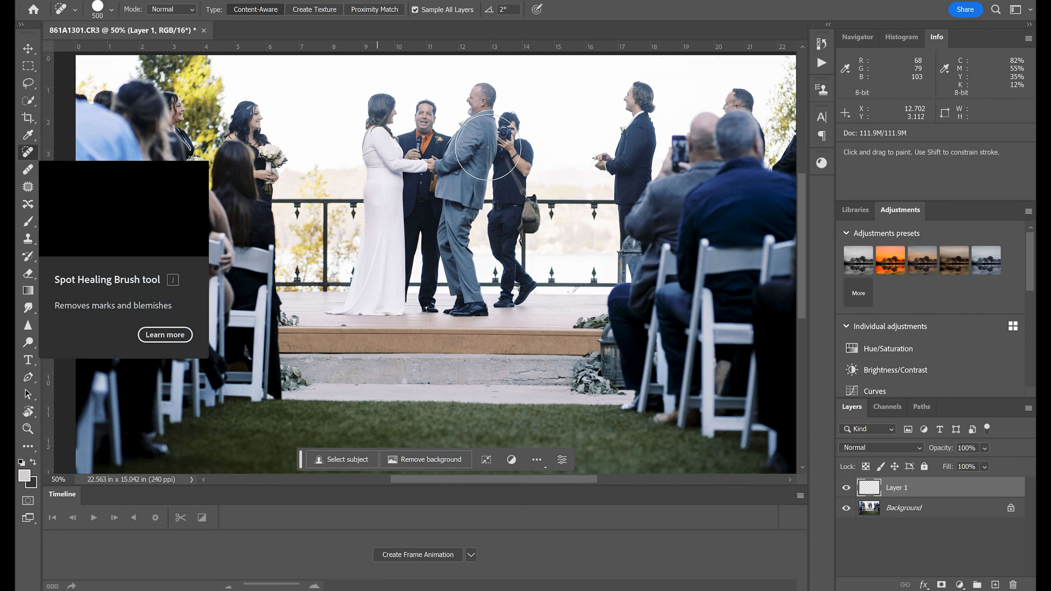
Try to remove the photographer behind the groom with one Spot Healing Brush stroke, and undo it.
mouse_move(507, 129)
mouse_down()
mouse_move(515, 238)
mouse_move(502, 284)
mouse_up()
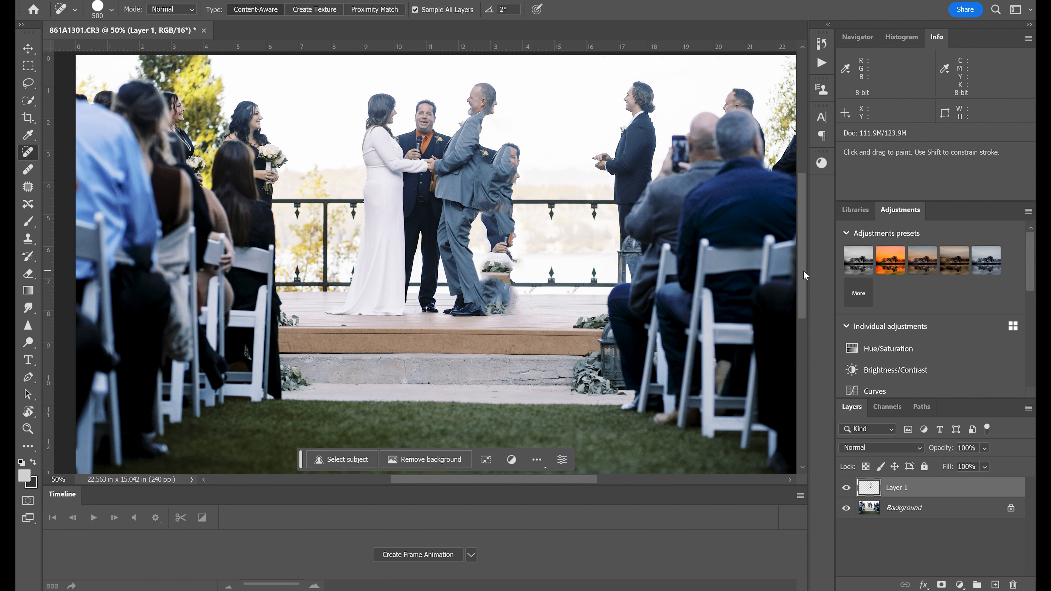
key(ctrl+z)
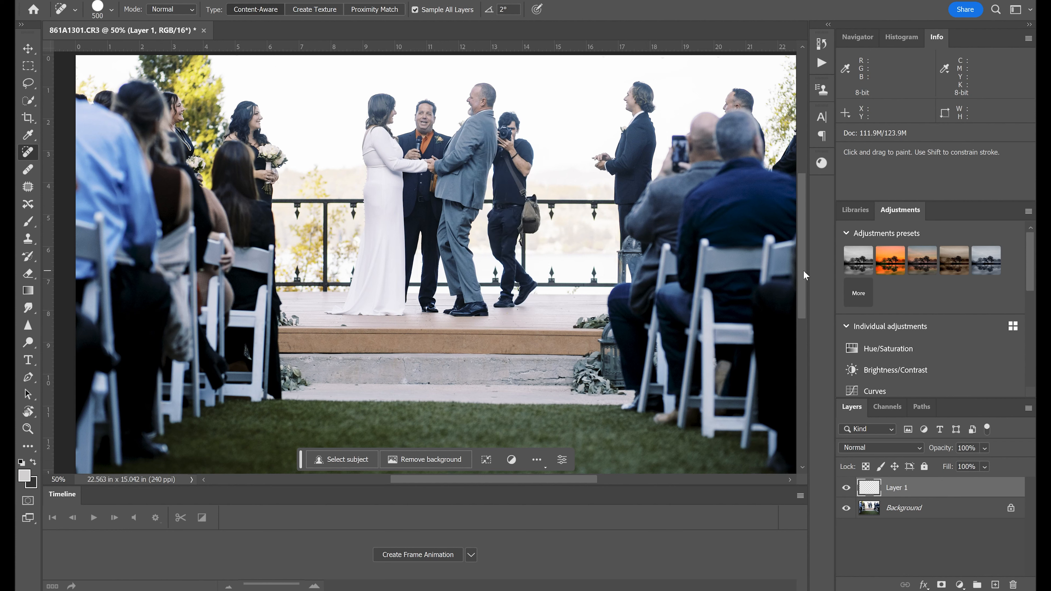
Delete the empty Layer 1 and duplicate the Background layer.
drag(948, 489, 1014, 585)
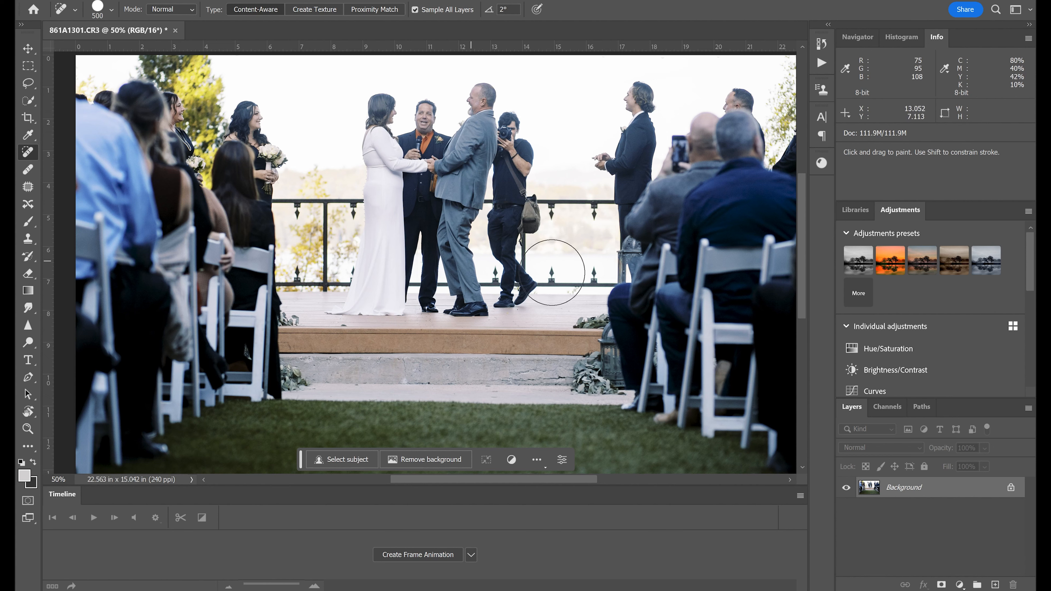
drag(930, 491, 995, 585)
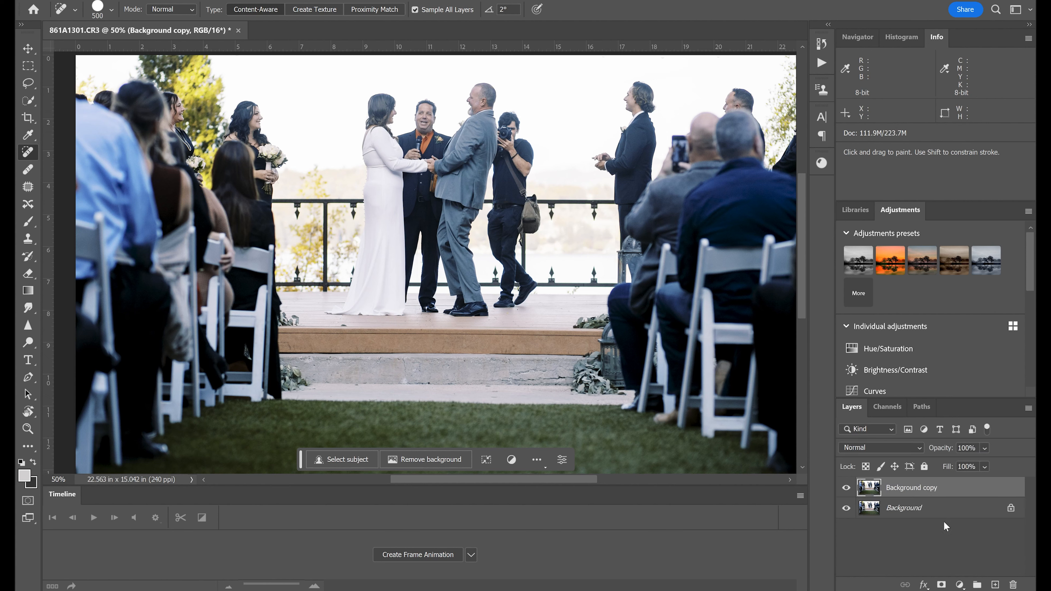
Lower the Background copy's opacity to 45% and move it left so its clear railing and lake cover the photographer.
click(845, 490)
click(988, 463)
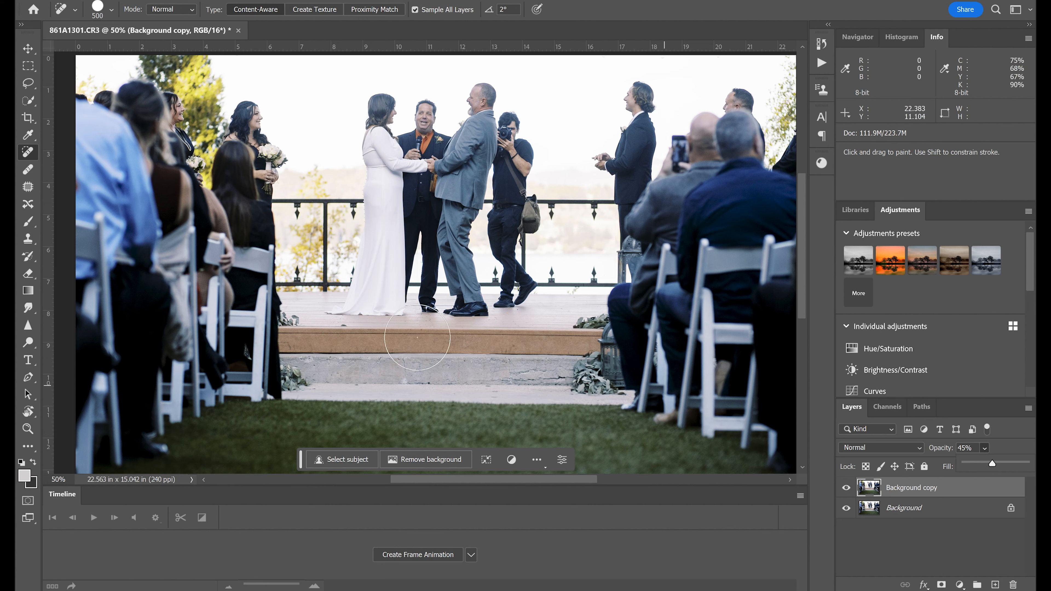
click(26, 50)
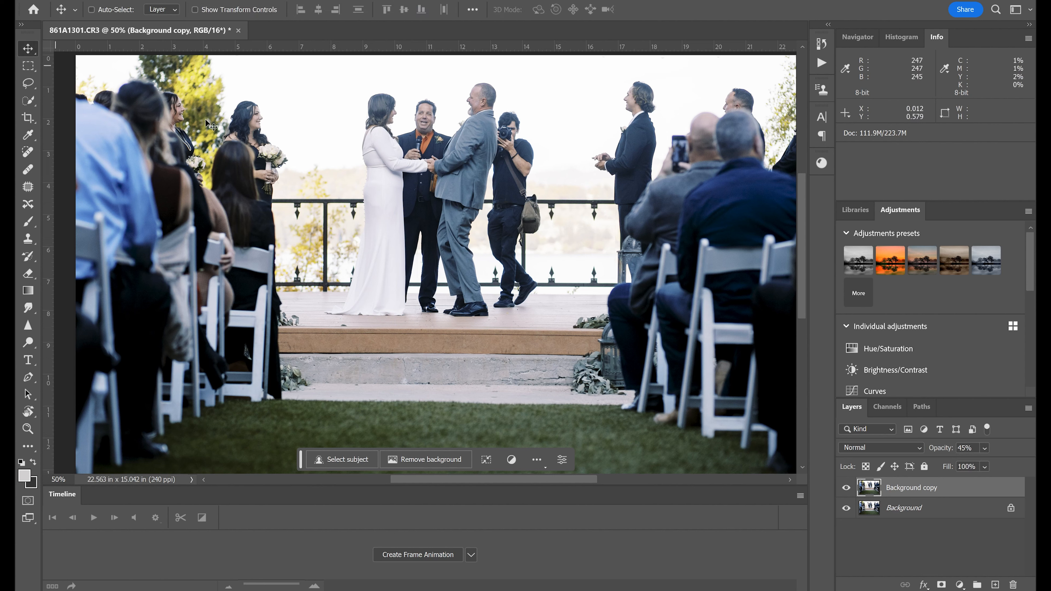
drag(551, 193, 505, 226)
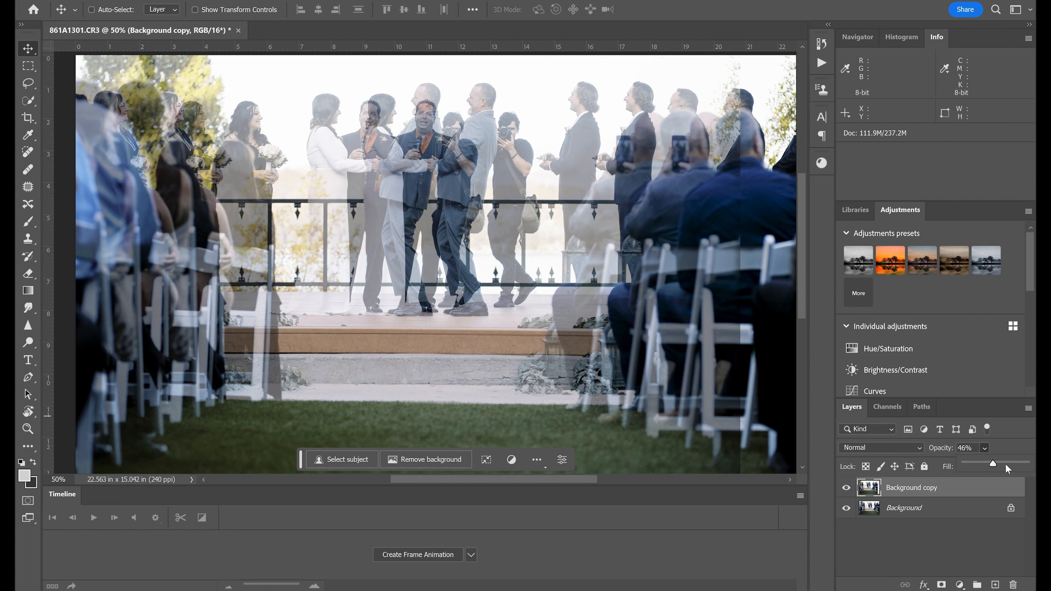
Restore the Background copy's opacity to 100% and add a black layer mask that hides the whole layer.
drag(994, 463, 1026, 463)
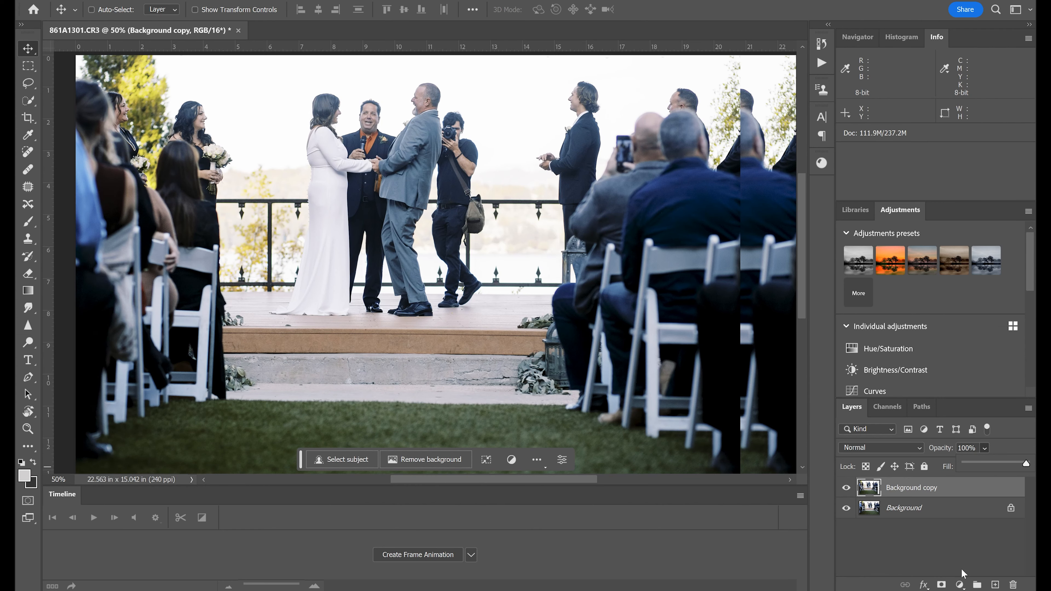
alt+click(942, 584)
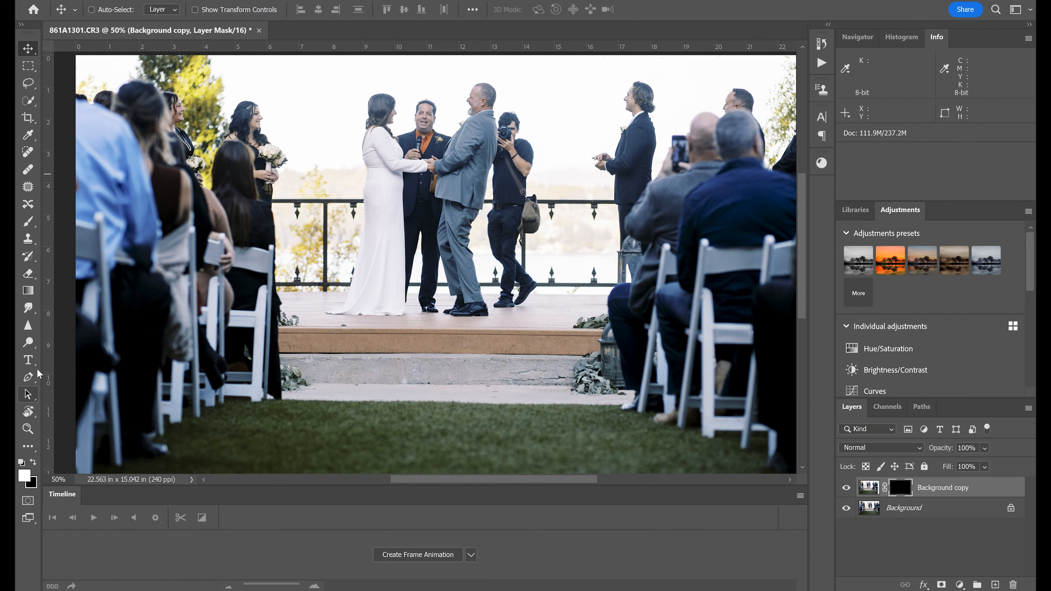
Paint white on the layer mask with a smaller soft brush over the photographer's head edge and raised arm.
click(28, 222)
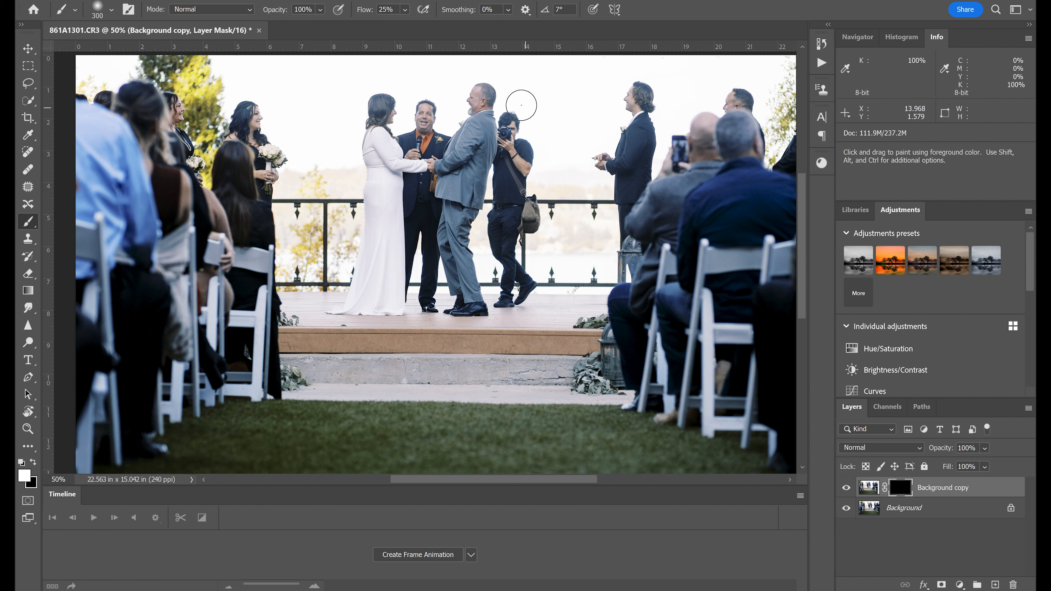
key(bracketleft)
key(bracketleft)
key(bracketleft)
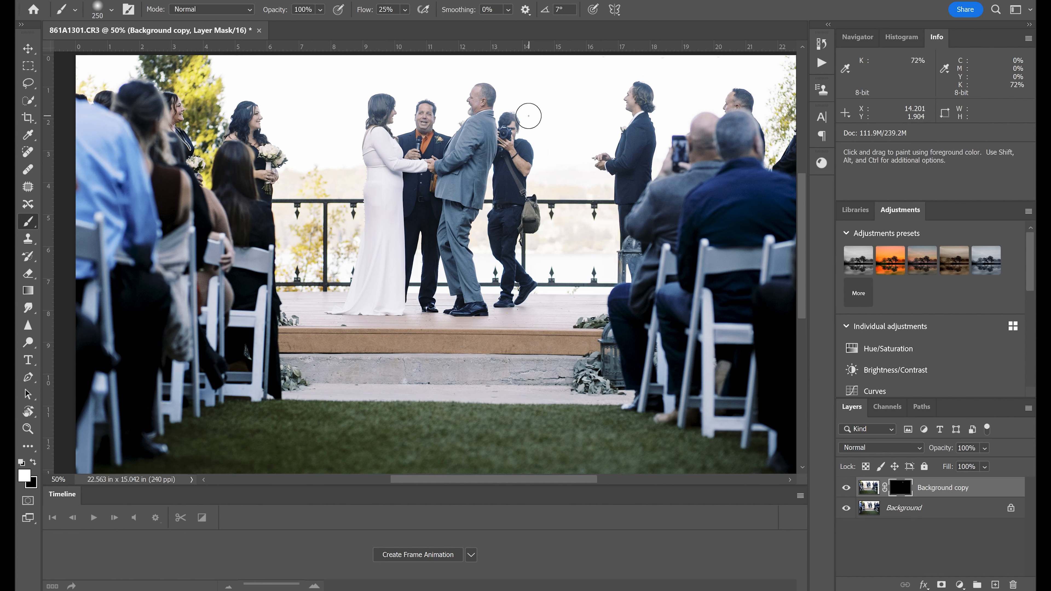
key(bracketleft)
mouse_move(522, 116)
mouse_down()
mouse_move(531, 134)
mouse_move(526, 176)
mouse_move(523, 154)
mouse_move(567, 158)
mouse_move(554, 160)
mouse_move(546, 137)
mouse_move(573, 171)
mouse_move(573, 155)
mouse_move(564, 174)
mouse_move(574, 157)
mouse_move(549, 160)
mouse_up()
Adjust the brush size and reveal the copied background over the photographer's outer torso, bag and legs on the mask.
key(x)
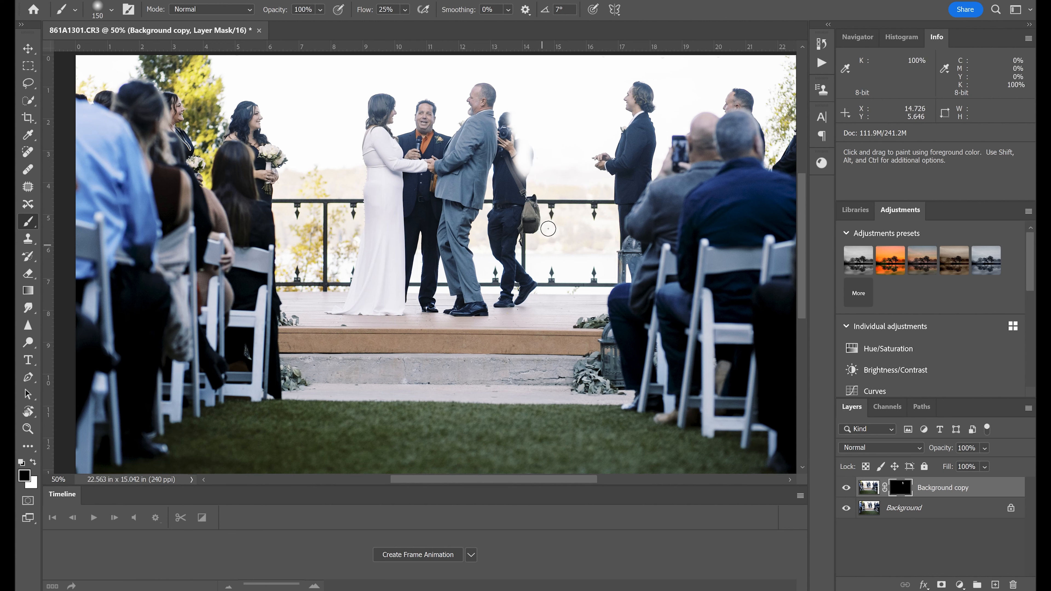
key(bracketright)
key(bracketright)
key(bracketright)
key(bracketright)
key(bracketright)
key(bracketleft)
key(bracketleft)
key(bracketleft)
key(bracketleft)
key(bracketleft)
mouse_move(533, 138)
mouse_down()
mouse_move(528, 235)
mouse_move(535, 224)
mouse_move(536, 211)
mouse_move(516, 266)
mouse_move(527, 294)
mouse_move(534, 265)
mouse_move(498, 258)
mouse_move(496, 307)
mouse_up()
Reveal the copied background over the photographer's remaining lower torso beside the groom with a size 90 white brush on the mask.
key(x)
key(bracketleft)
key(bracketleft)
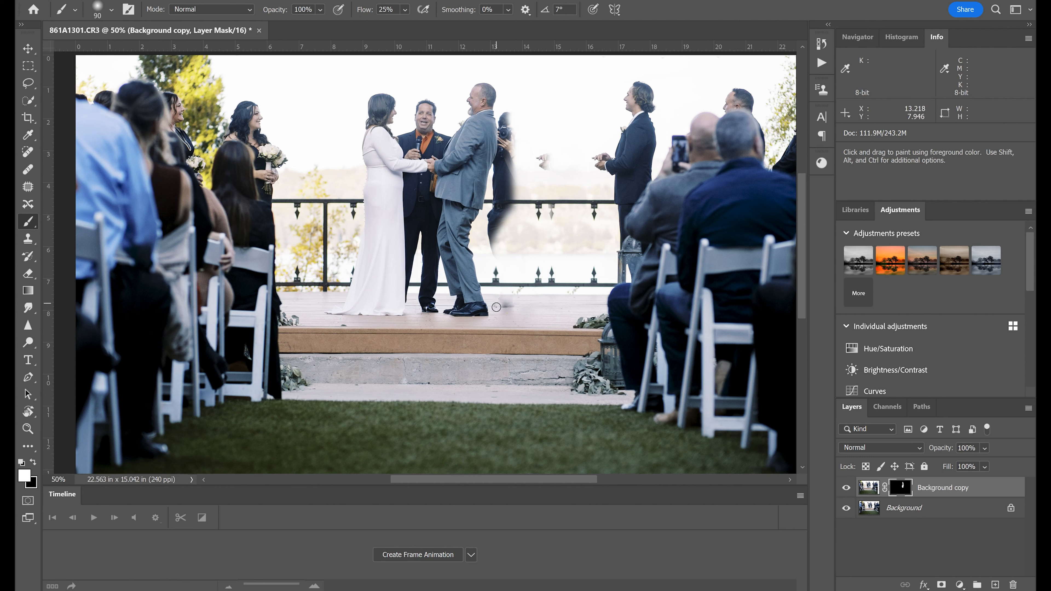
mouse_move(499, 243)
mouse_down()
mouse_move(481, 220)
mouse_move(479, 230)
mouse_move(506, 218)
mouse_move(503, 228)
mouse_move(512, 202)
mouse_move(501, 193)
mouse_move(520, 134)
mouse_move(514, 112)
mouse_move(536, 170)
mouse_up()
key(x)
key(bracketright)
key(bracketright)
key(bracketright)
key(x)
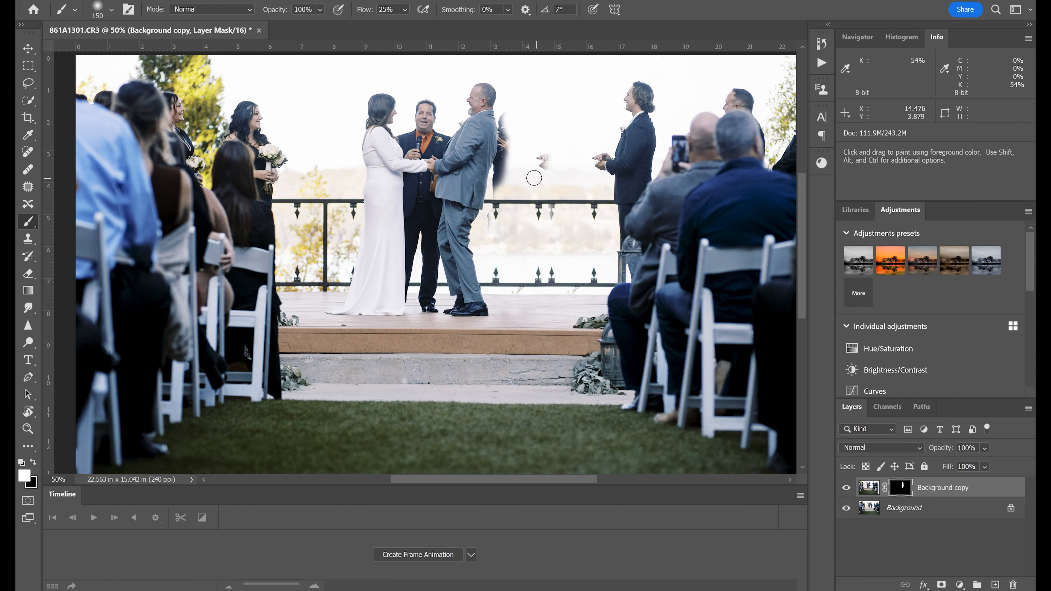
Start a Pen tool path along the edge of the groom's jacket back, from beside the camera down past the photographer's hands.
key(z)
click(534, 161)
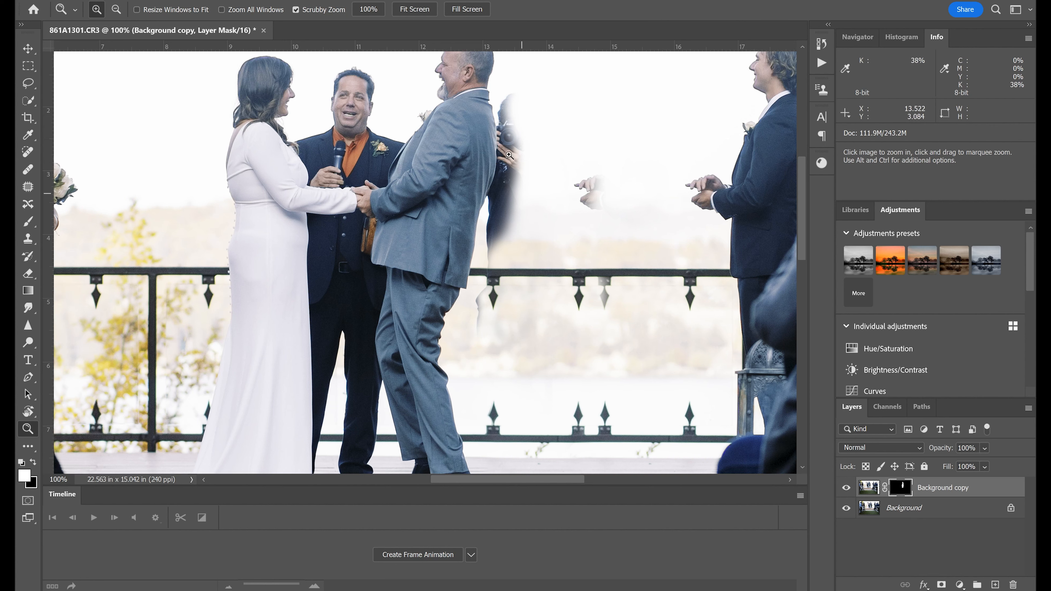
click(502, 122)
click(499, 133)
click(497, 147)
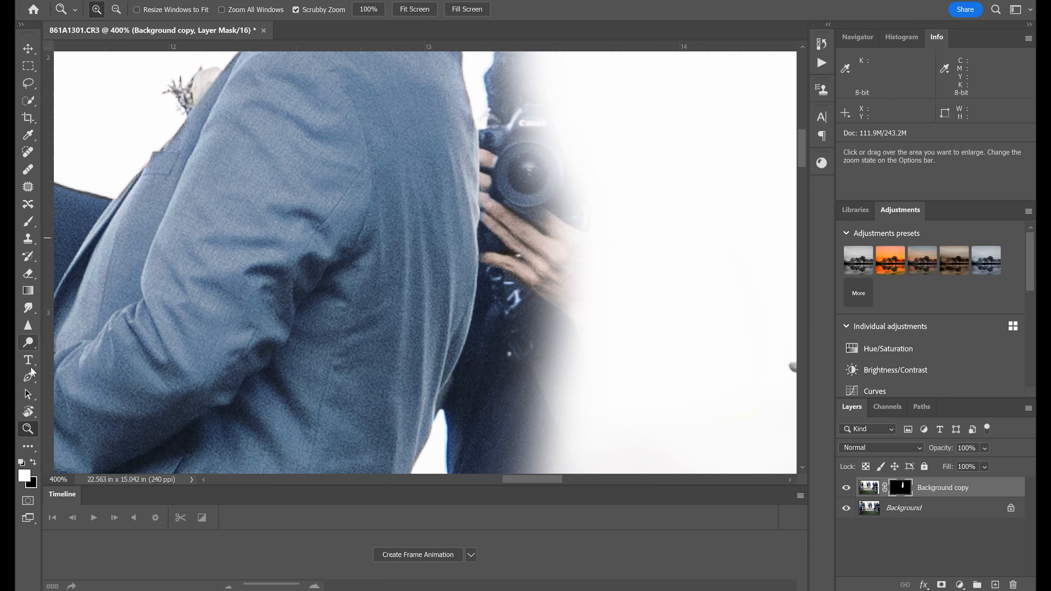
click(28, 377)
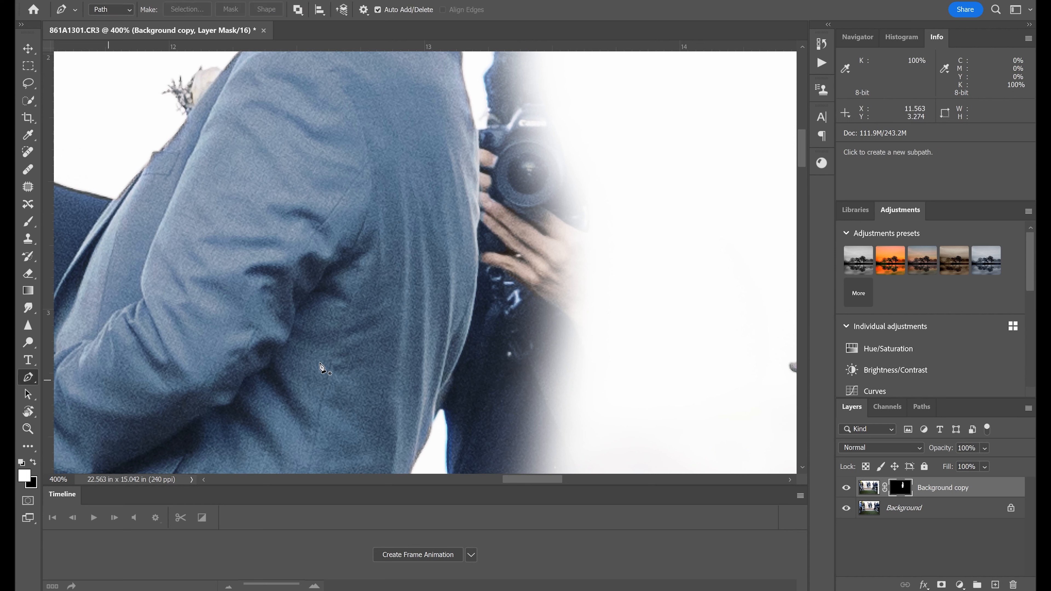
click(476, 127)
drag(478, 135, 481, 212)
drag(478, 227, 477, 296)
key(ctrl+z)
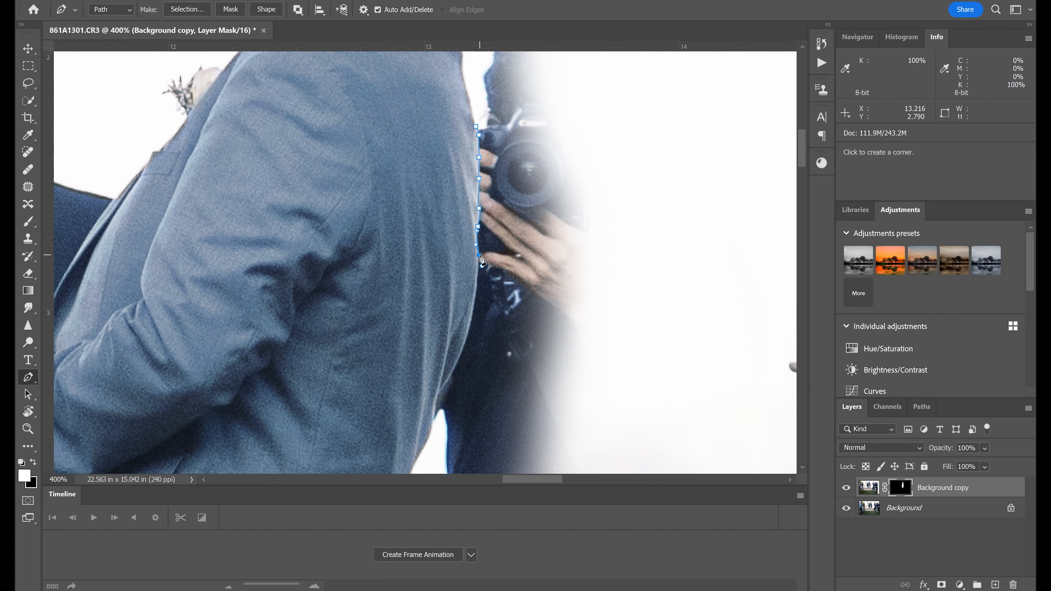
click(477, 301)
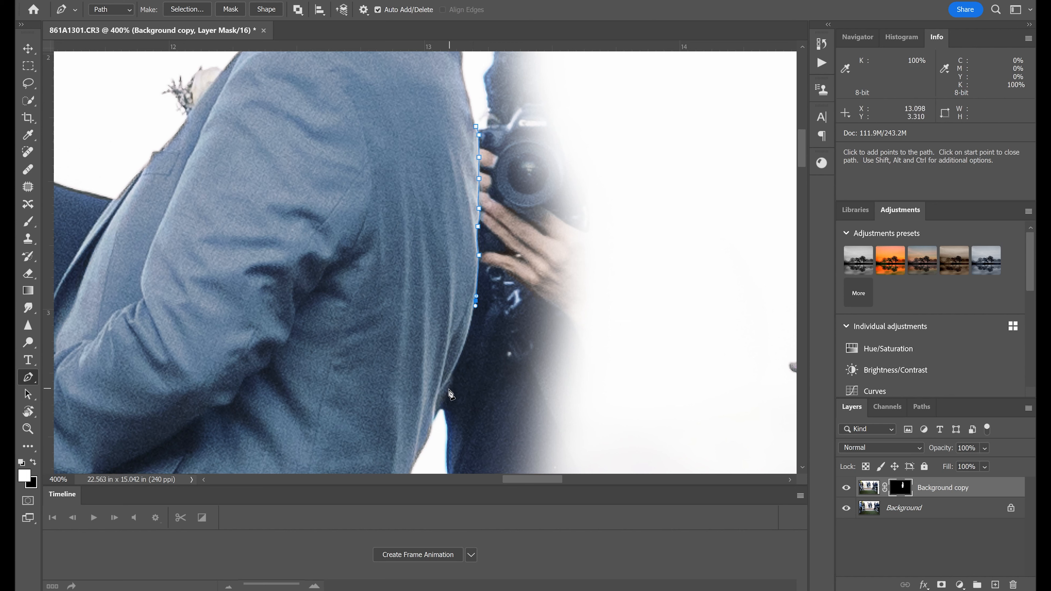
Continue the path down the groom's lower back and along the bright gap between his jacket and the photographer.
drag(439, 394, 418, 416)
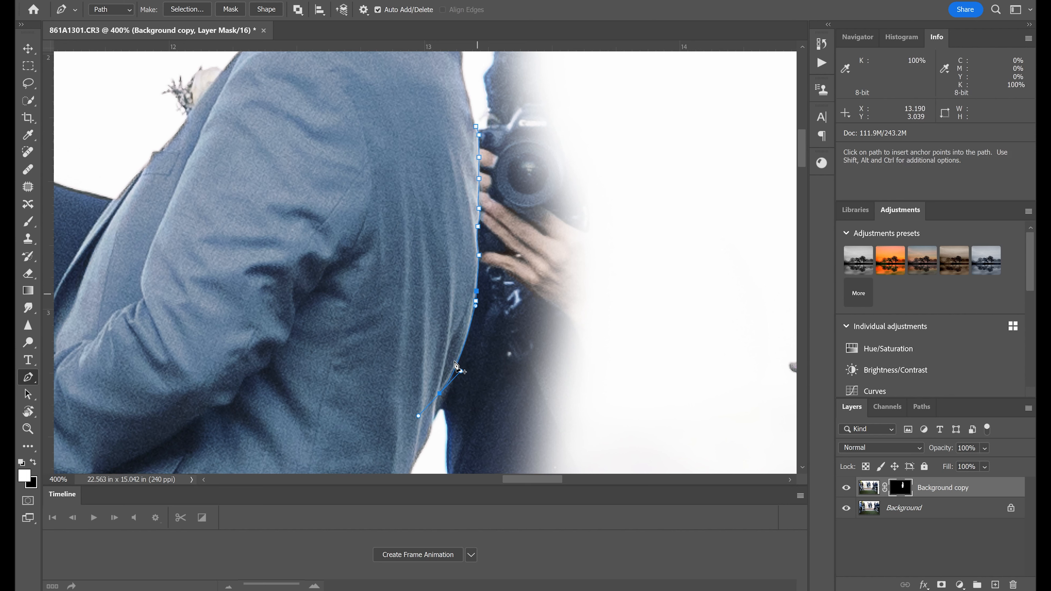
drag(432, 426, 441, 408)
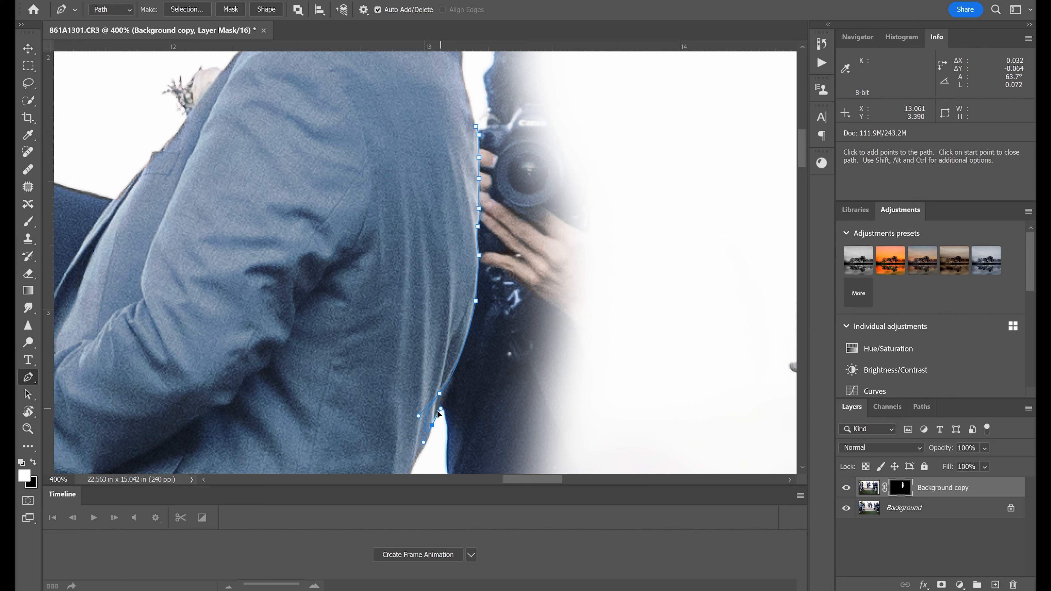
key(ctrl+z)
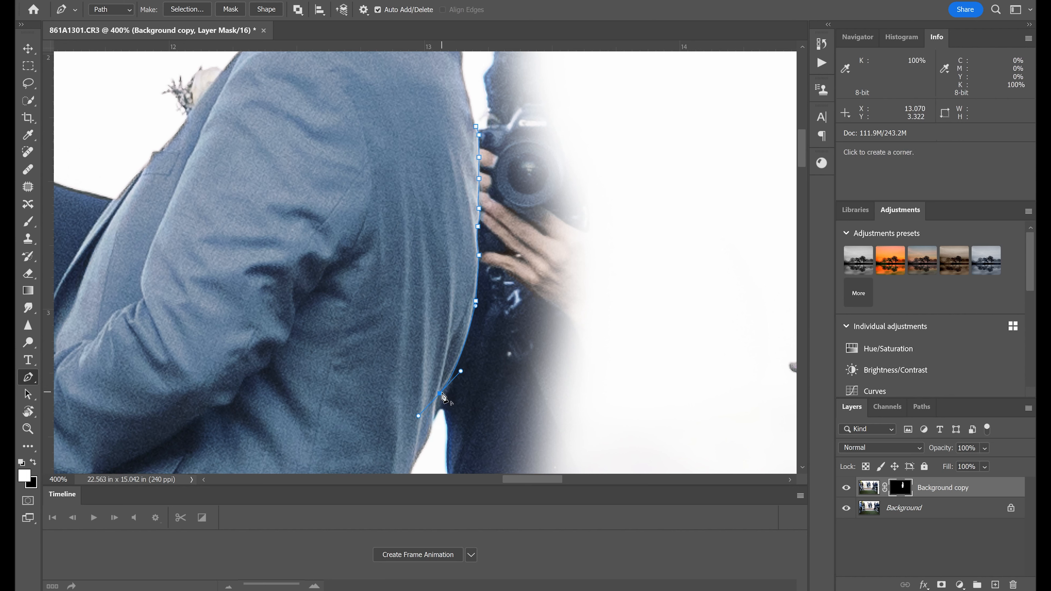
drag(434, 420, 421, 458)
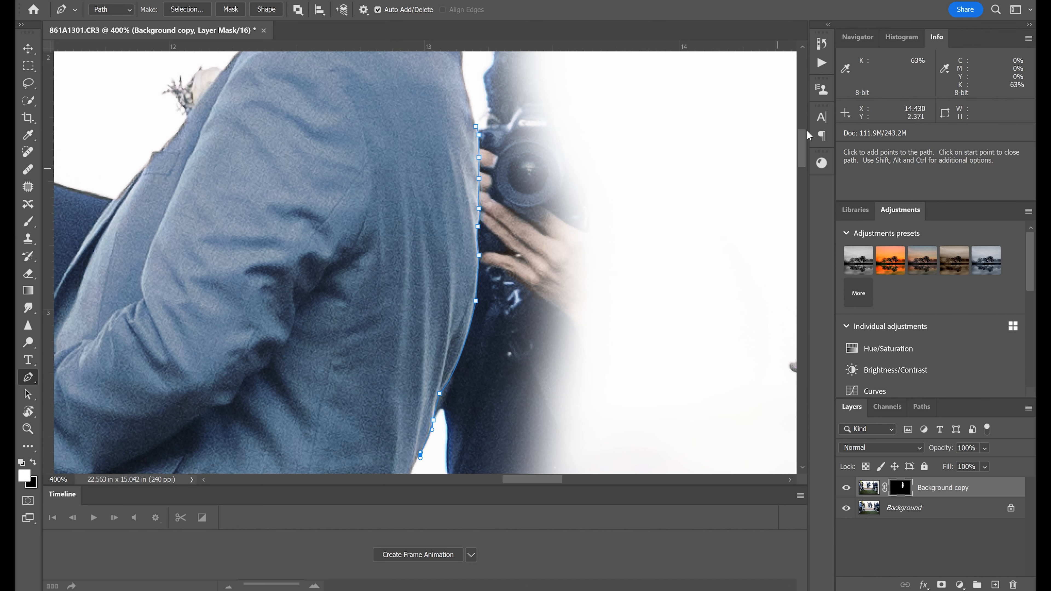
scroll(755, 186, down, 3)
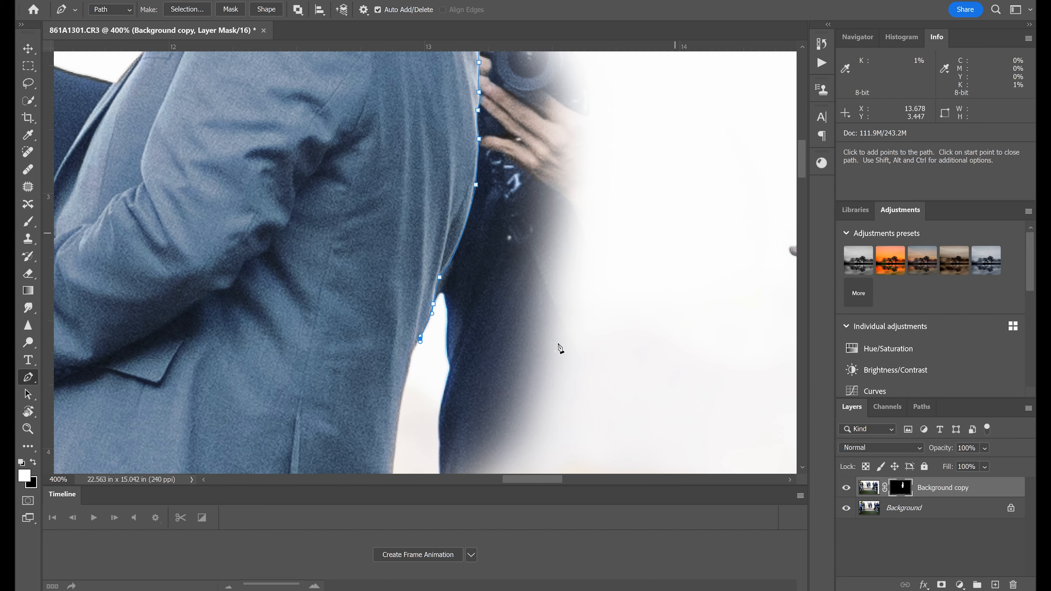
click(408, 425)
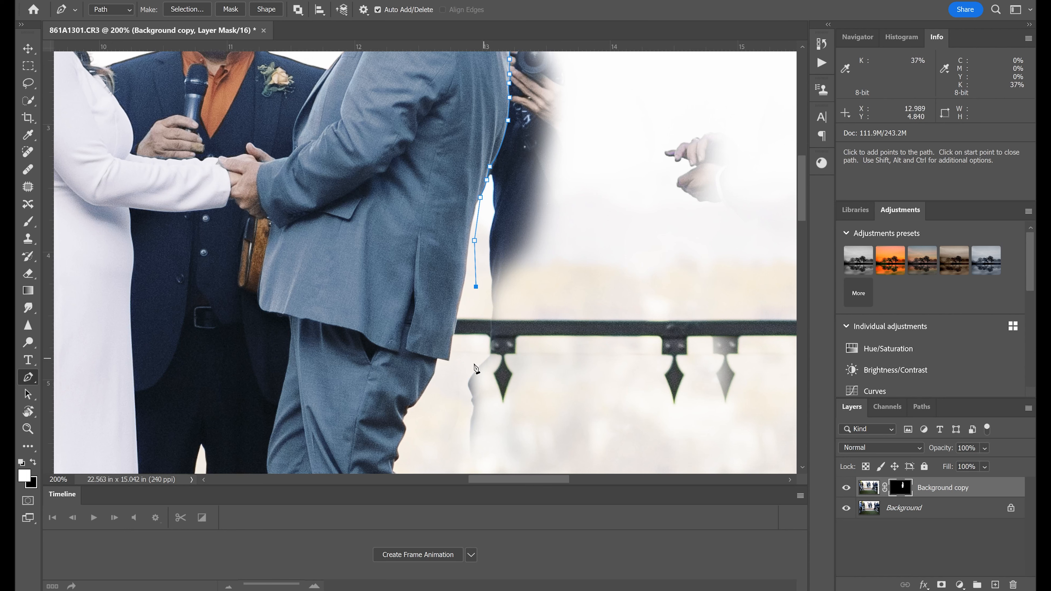
Extend the path down past the railing and back up through the background on the photographer's far side.
click(463, 372)
drag(456, 449, 463, 467)
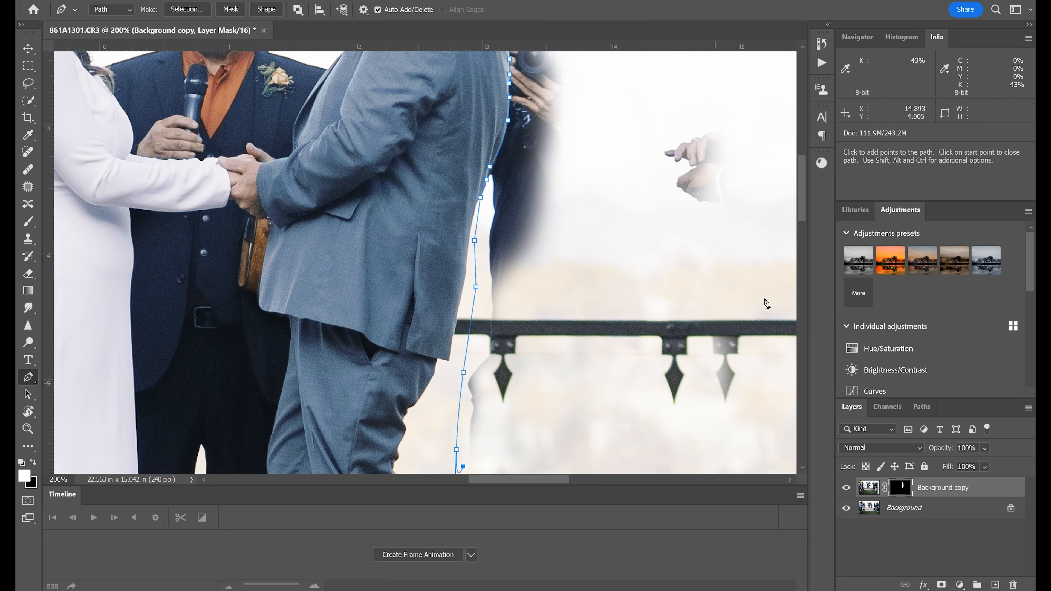
scroll(765, 304, down, 2)
click(502, 421)
drag(630, 254, 659, 109)
click(645, 97)
scroll(777, 144, up, 4)
click(652, 116)
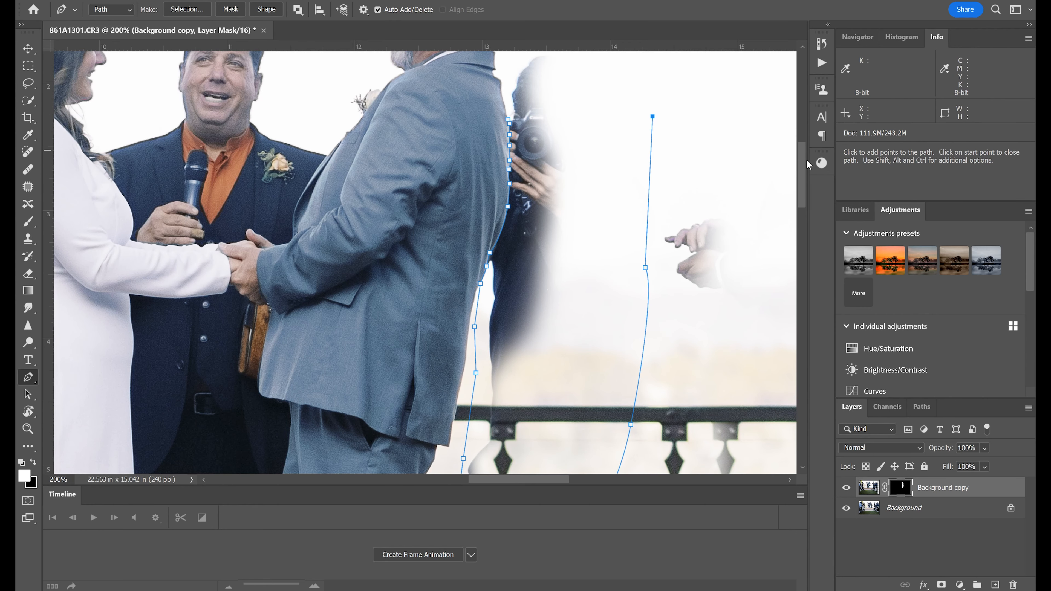
Close the path above the photographer's head, joining it to its starting point at the groom's back.
scroll(704, 134, up, 2)
click(621, 101)
click(551, 103)
click(507, 127)
click(508, 199)
Convert the closed path around the photographer into a new anti-aliased selection with a 1-pixel feather radius.
right_click(577, 200)
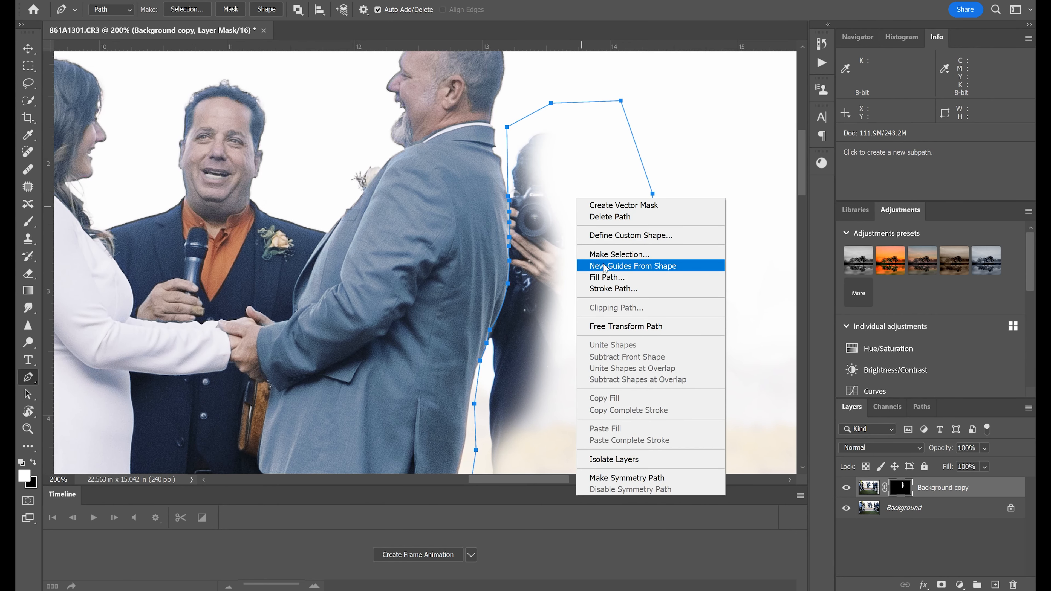
click(612, 254)
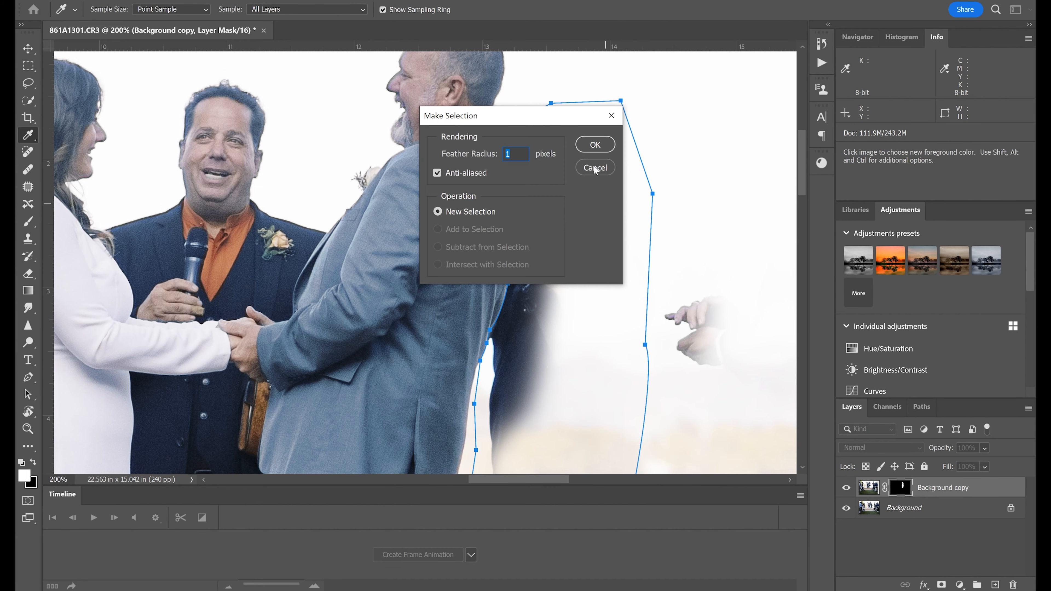
click(595, 145)
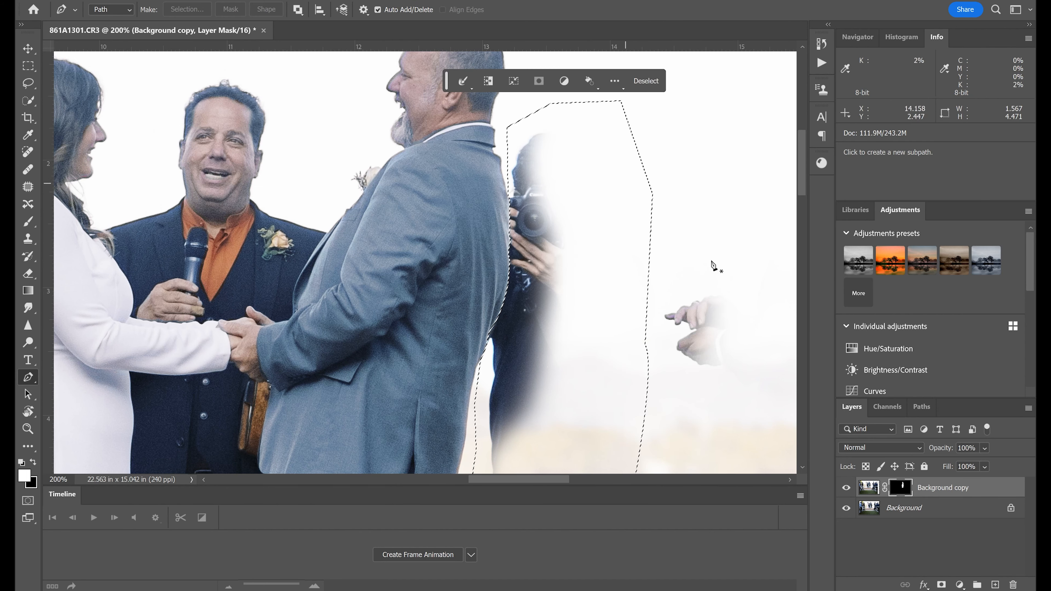
Paint white on the Background copy mask inside the selection with a 150-pixel brush to cover the photographer behind the groom.
key(b)
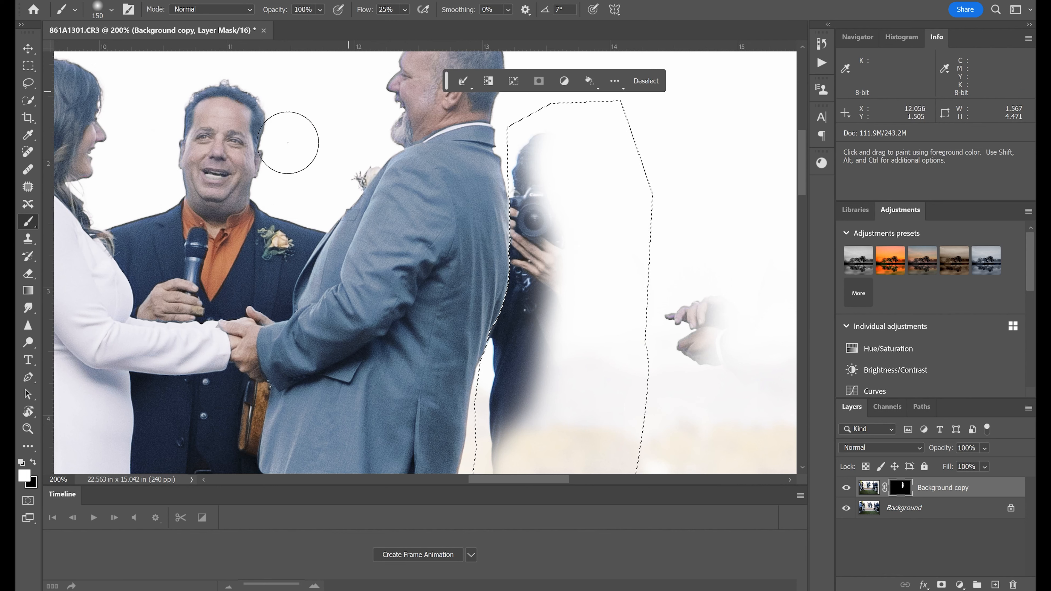
mouse_move(591, 153)
mouse_down()
mouse_move(553, 128)
mouse_move(547, 105)
mouse_move(522, 269)
mouse_move(554, 333)
mouse_move(569, 136)
mouse_move(481, 404)
mouse_move(537, 414)
mouse_move(521, 376)
mouse_move(484, 465)
mouse_up()
drag(806, 148, 802, 185)
mouse_move(510, 249)
mouse_down()
mouse_move(470, 278)
mouse_move(474, 430)
mouse_up()
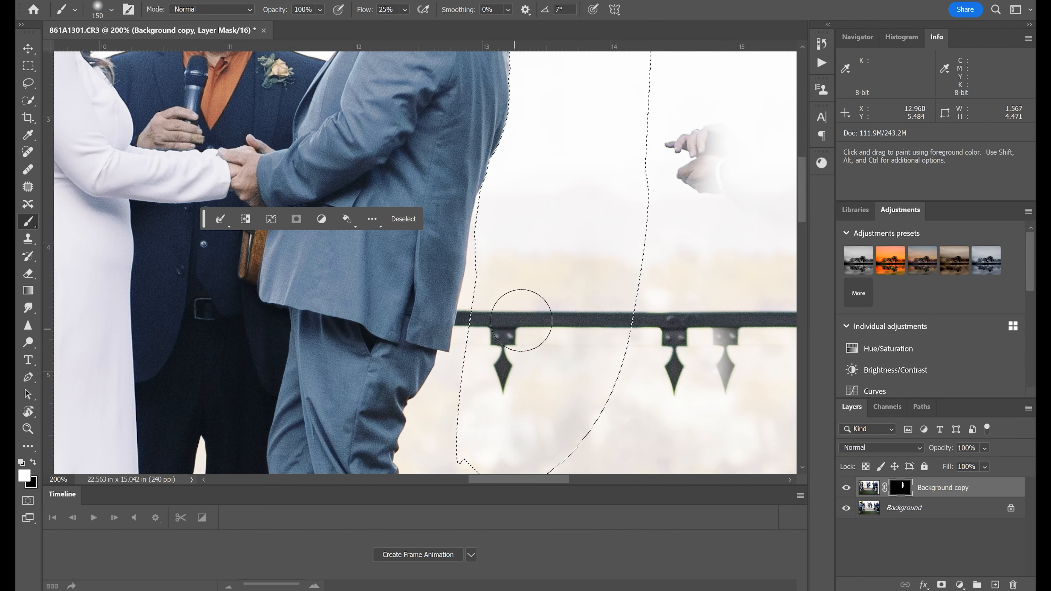
mouse_move(802, 182)
mouse_down()
mouse_move(802, 199)
mouse_move(803, 159)
mouse_move(819, 160)
mouse_up()
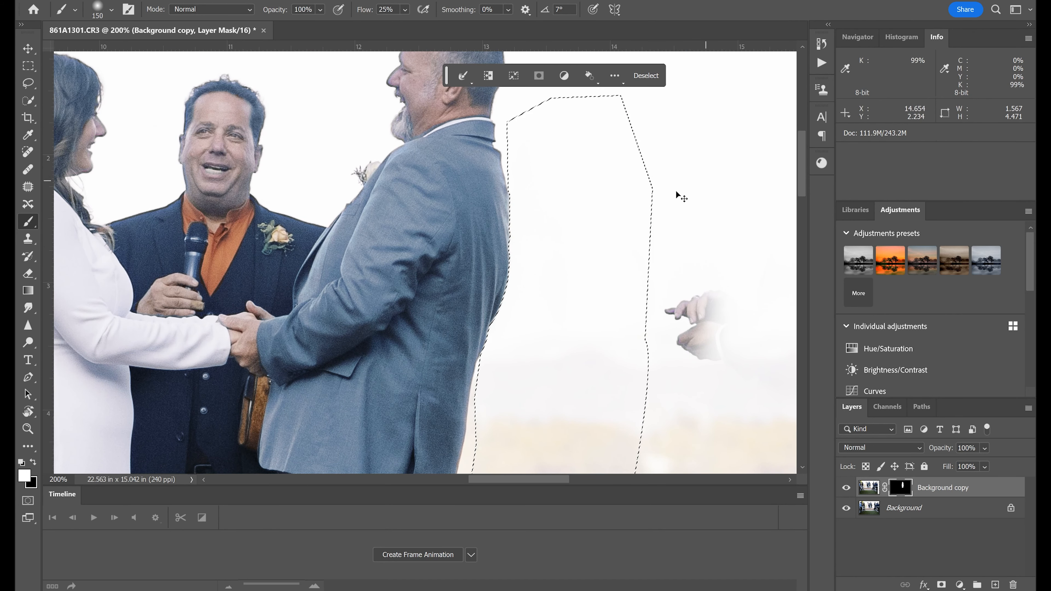
Clear the selection and paint black on the layer mask over the stray hands in the white background beyond the groom.
key(ctrl+d)
key(x)
key(bracketleft)
key(bracketleft)
key(bracketleft)
key(bracketleft)
key(bracketleft)
mouse_move(687, 303)
mouse_down()
mouse_move(700, 334)
mouse_move(717, 284)
mouse_move(722, 300)
mouse_move(690, 322)
mouse_move(701, 322)
mouse_move(675, 353)
mouse_move(686, 337)
mouse_move(684, 359)
mouse_move(736, 321)
mouse_move(761, 383)
mouse_up()
key(x)
key(bracketleft)
key(bracketleft)
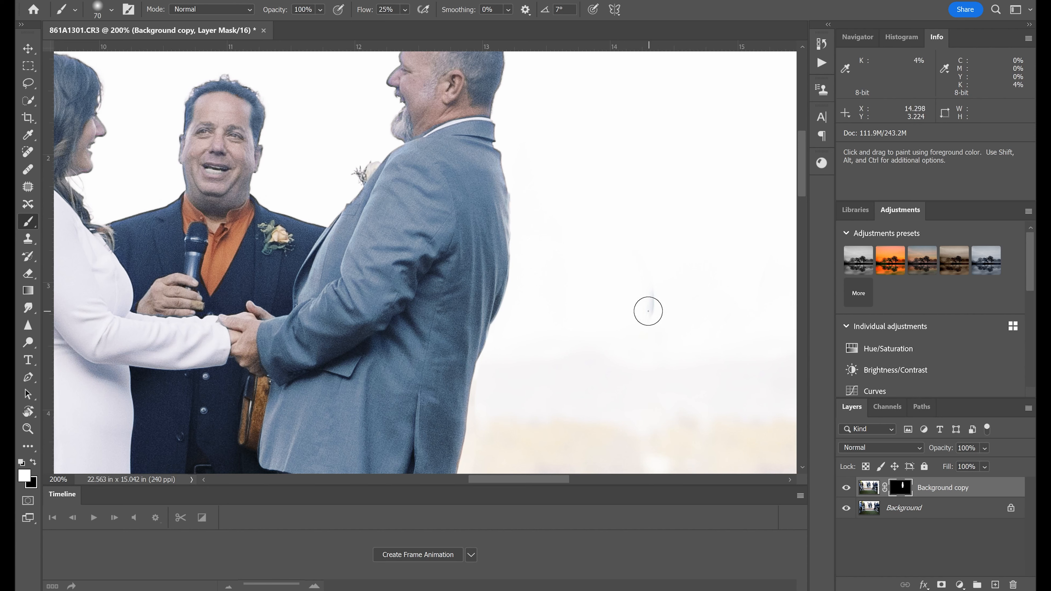
key(bracketleft)
key(bracketleft)
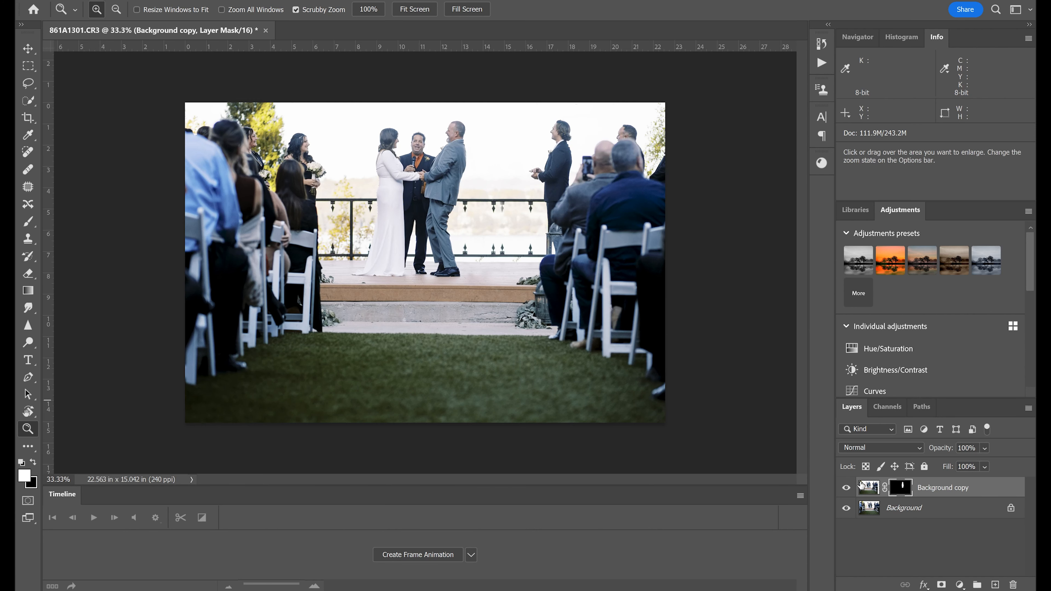
Compare the photo with the Background copy layer hidden and shown, and inspect the railing area beside the groom.
click(846, 488)
click(845, 488)
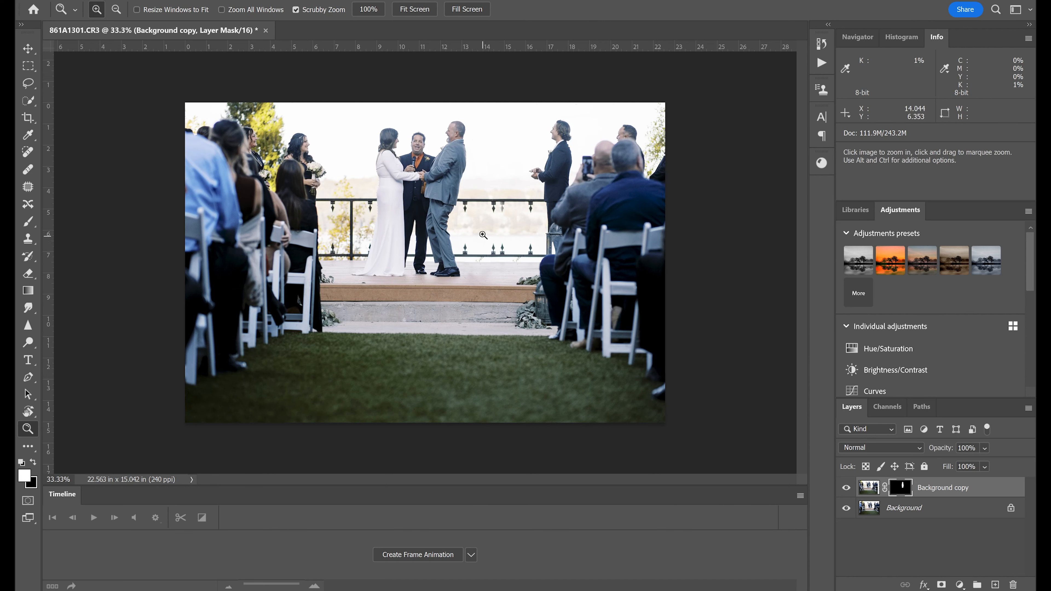
click(488, 200)
click(482, 202)
click(452, 214)
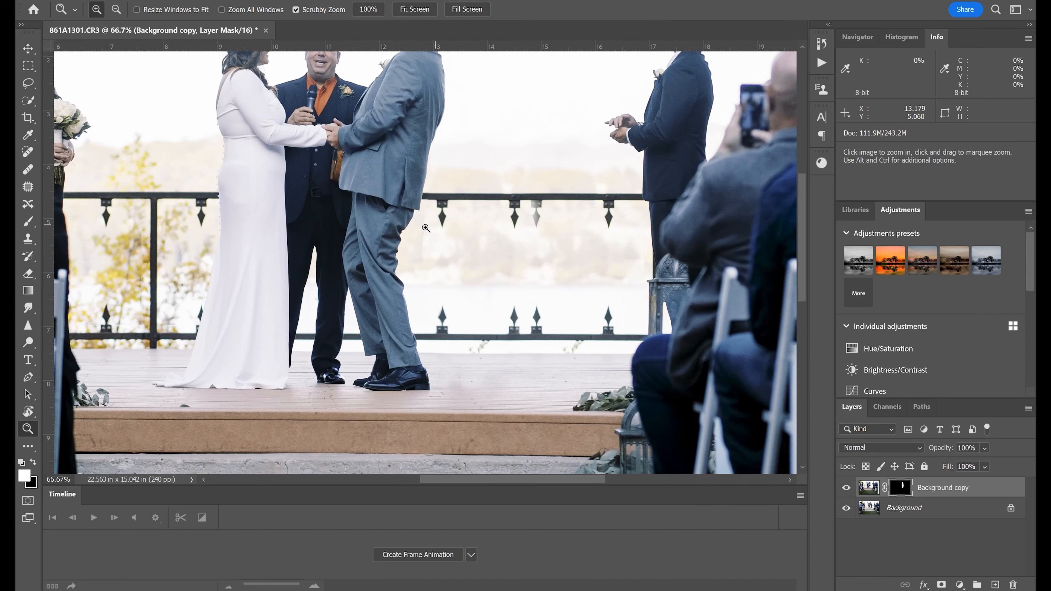
click(442, 229)
click(442, 229)
Touch up the mask seam beside the groom's trousers below his jacket, using a white brush followed by a 35-pixel black brush.
key(b)
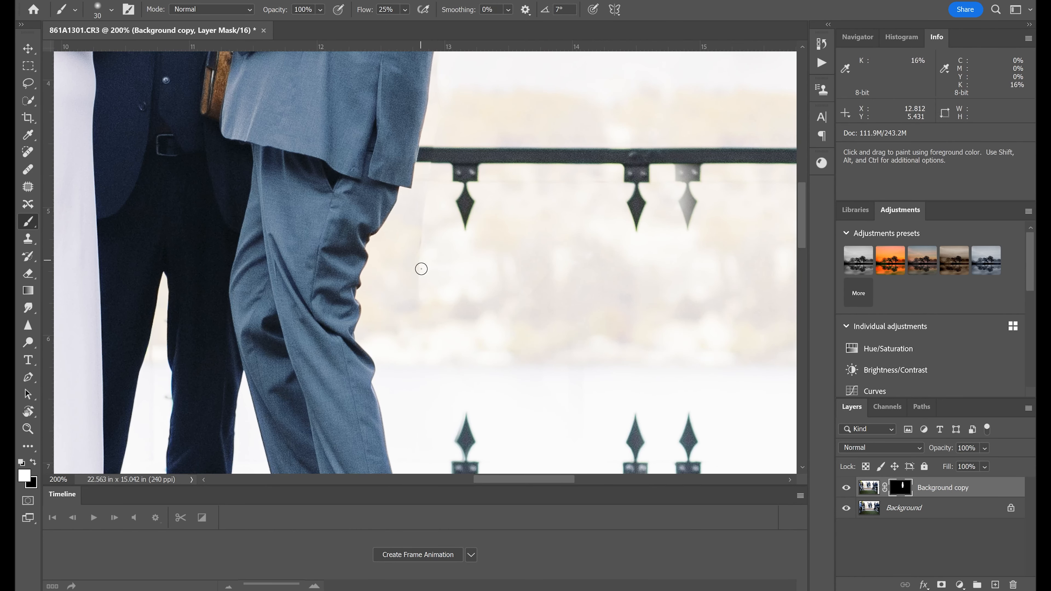
key(bracketright)
key(bracketright)
key(bracketright)
drag(423, 297, 416, 197)
key(x)
key(bracketleft)
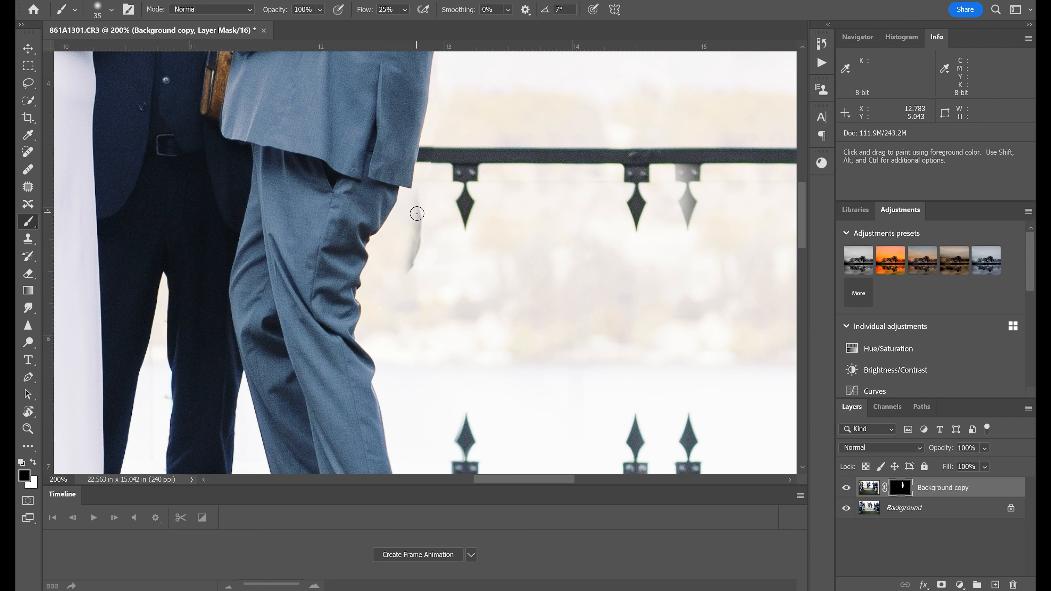
mouse_move(419, 211)
mouse_down()
mouse_move(403, 268)
mouse_move(417, 227)
mouse_up()
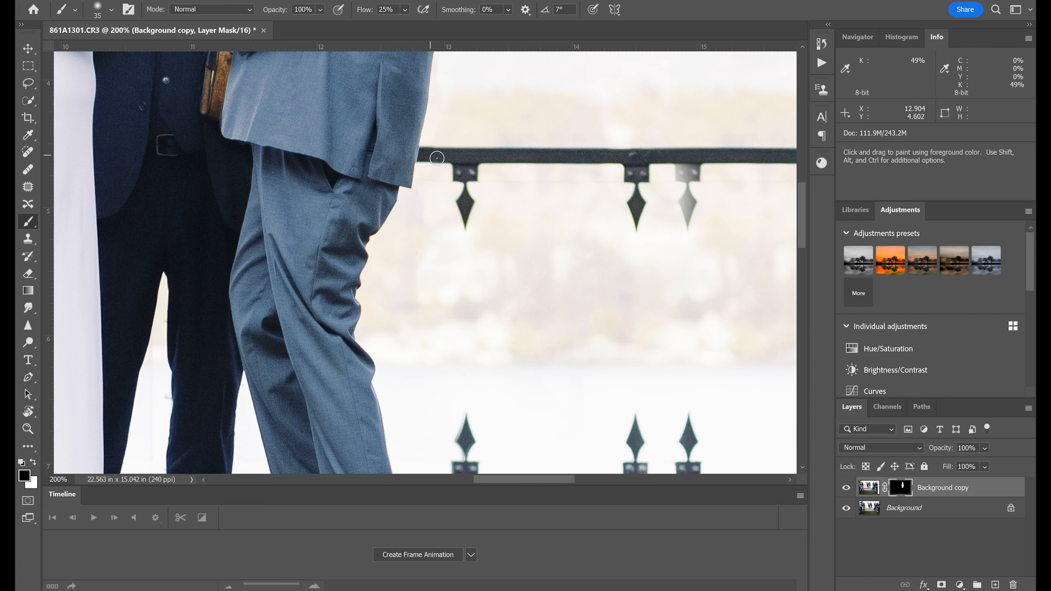
Check the whole retouch by repeatedly hiding and showing the Background copy layer.
click(28, 49)
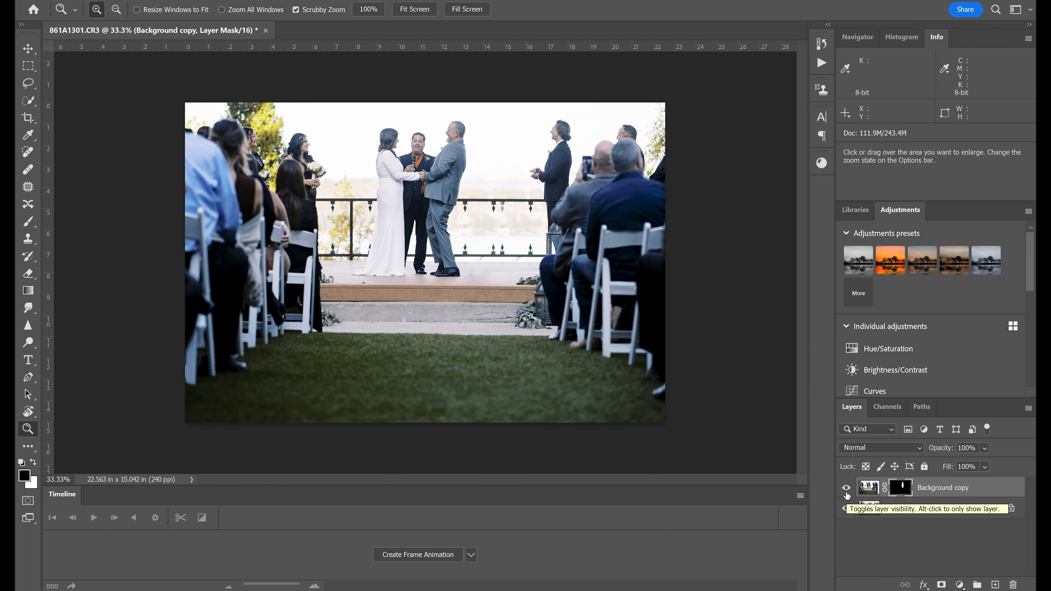
click(846, 488)
click(846, 488)
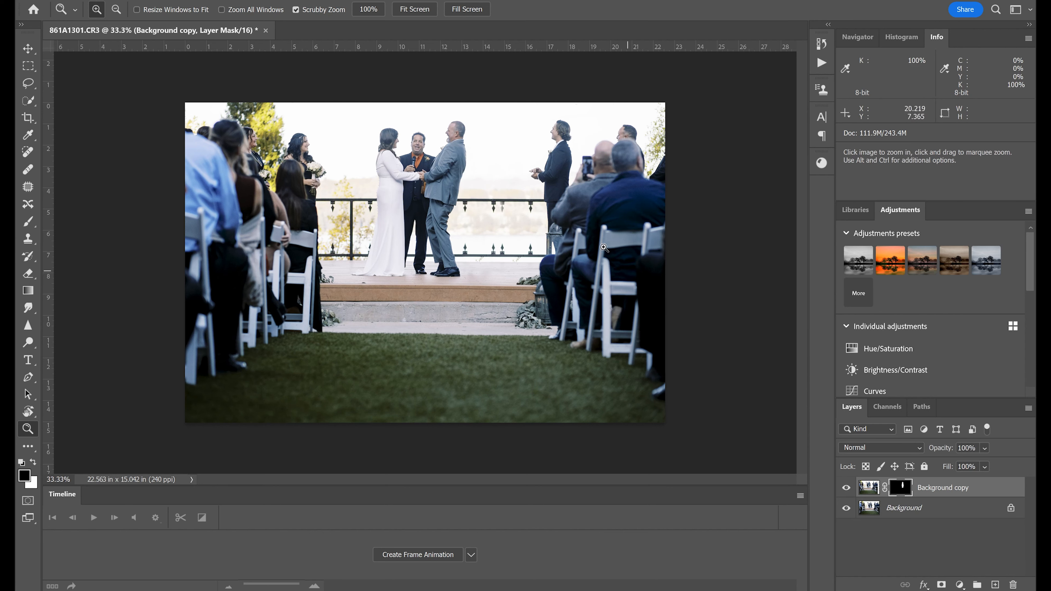
click(504, 204)
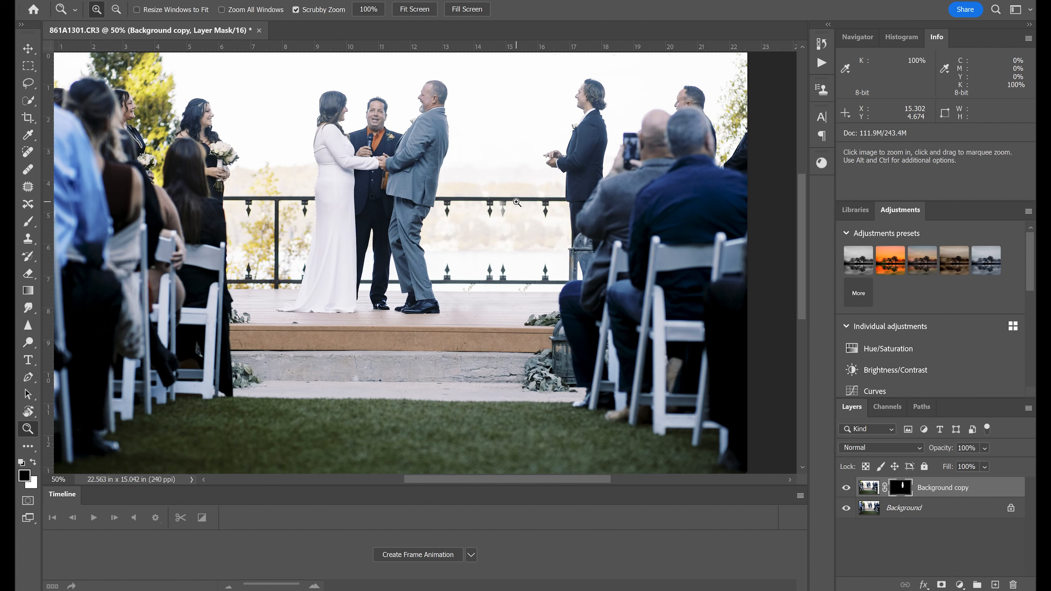
click(846, 488)
click(847, 488)
click(847, 488)
click(847, 488)
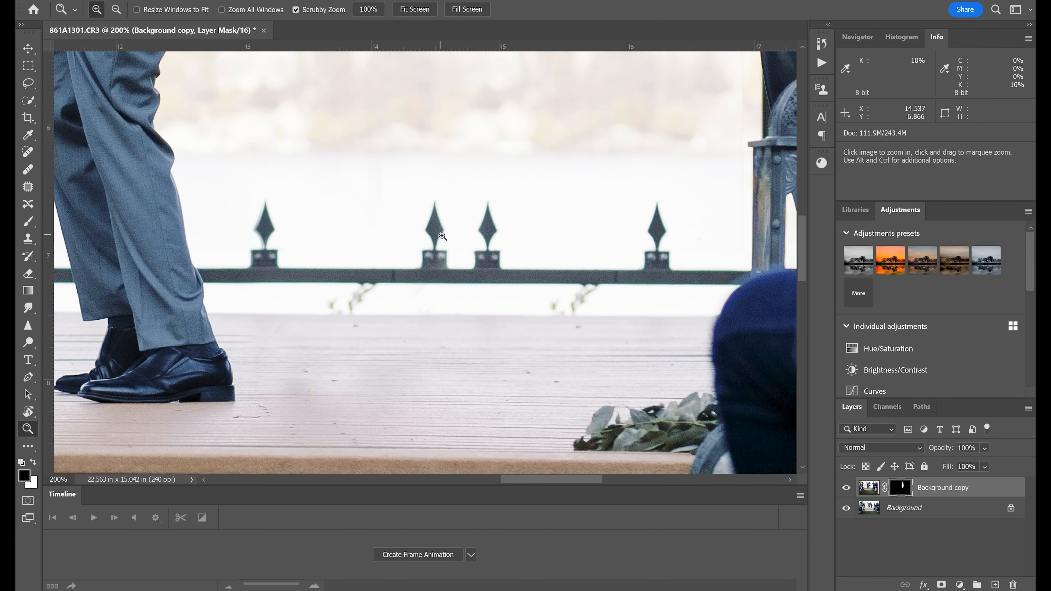
Paint black on the mask with a 20-pixel brush to erase the extra spear ornament on the lower railing.
key(b)
key(x)
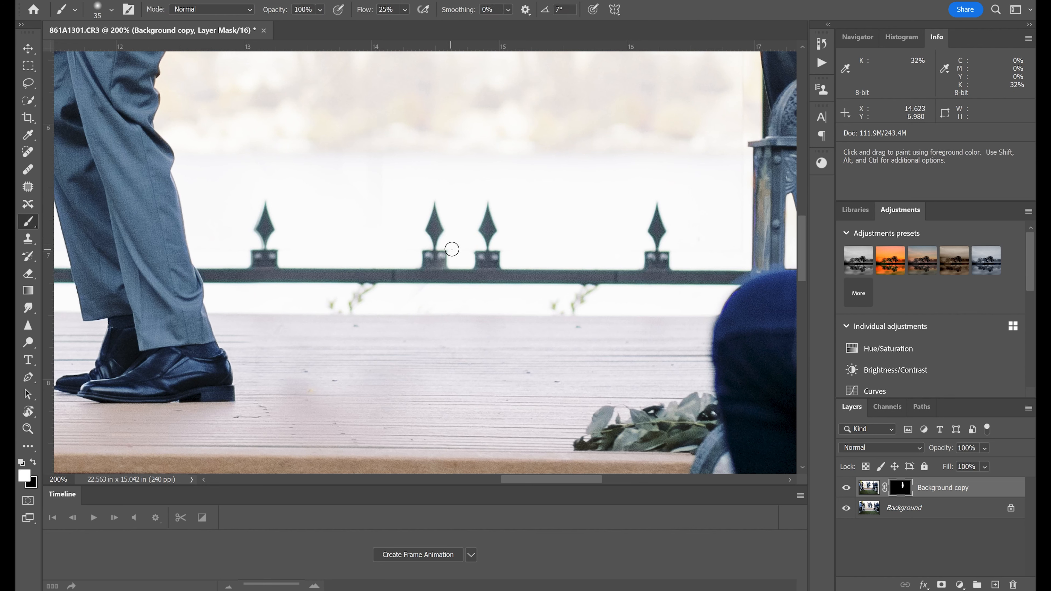
key(x)
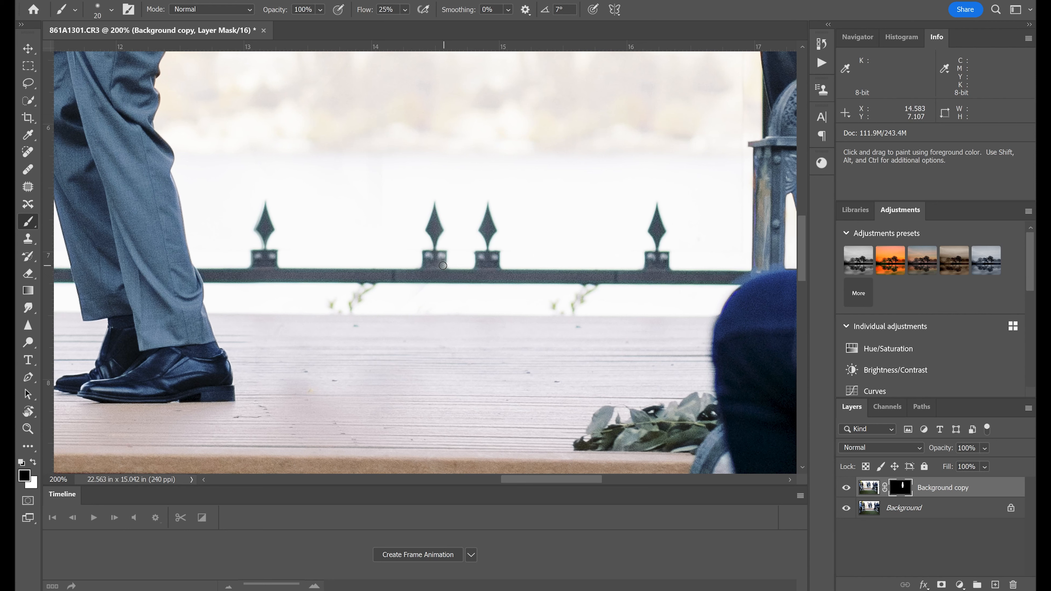
drag(449, 265, 437, 266)
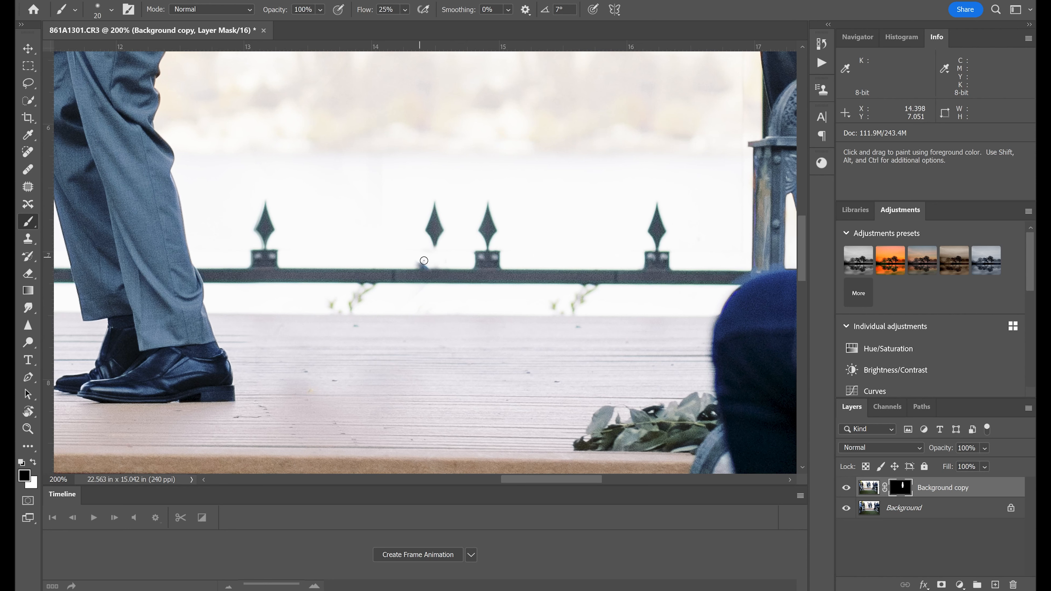
drag(438, 240, 436, 220)
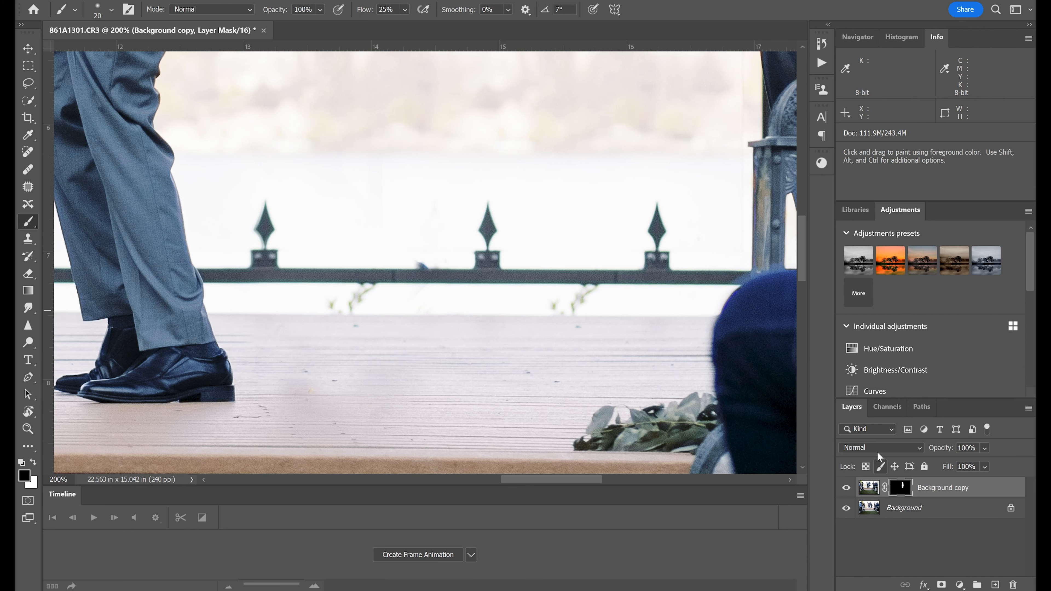
Restore the faded spear ornament under the upper railing by painting black on the mask with a 35-pixel brush.
key(z)
click(551, 278)
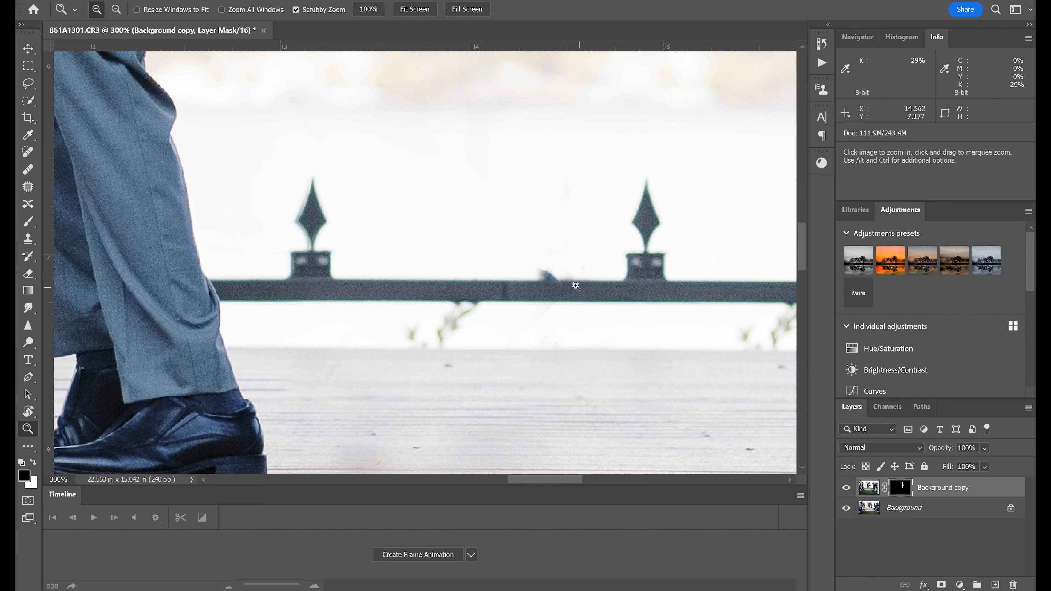
alt+click(596, 280)
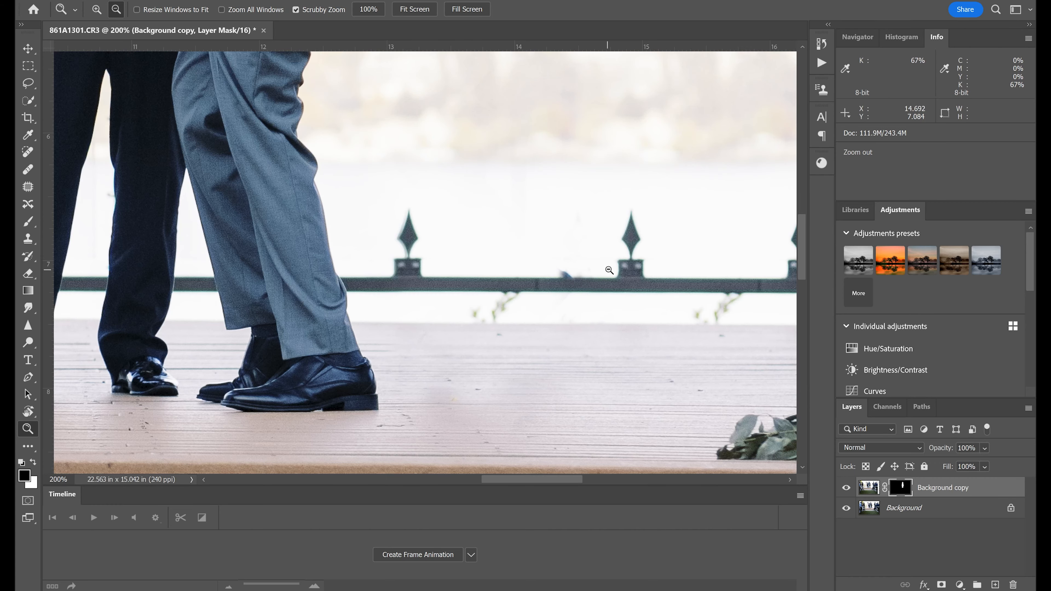
alt+click(604, 273)
alt+click(616, 266)
double_click(617, 169)
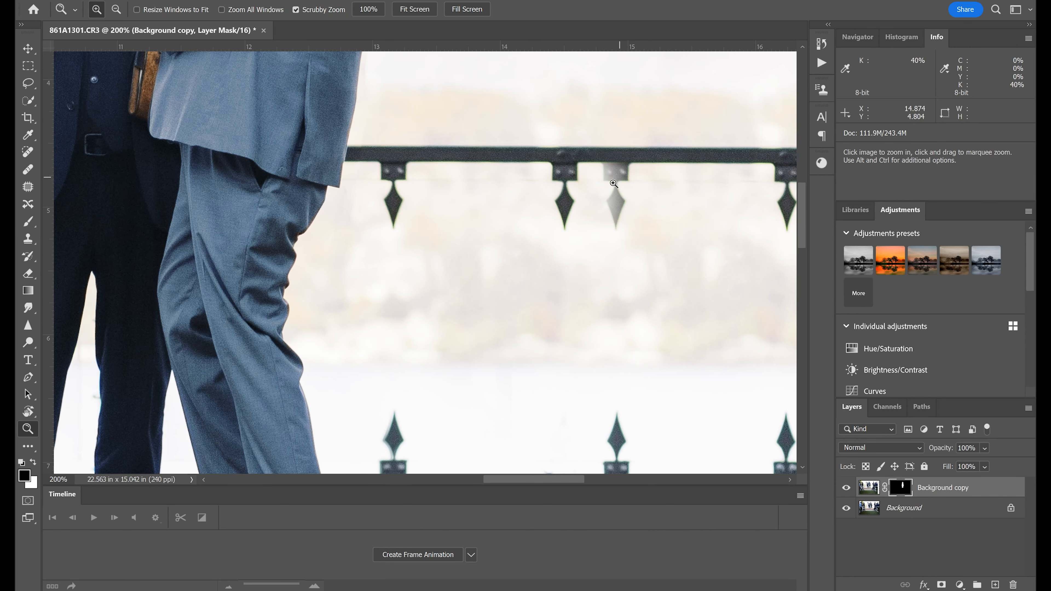
key(b)
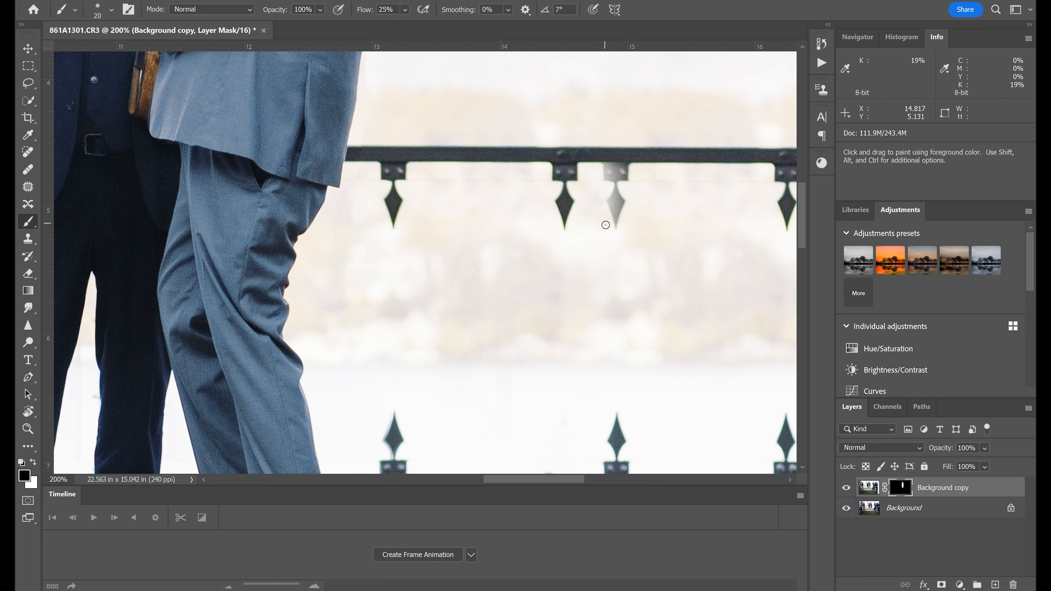
key(bracketright)
mouse_move(617, 223)
mouse_down()
mouse_move(626, 165)
mouse_move(603, 169)
mouse_move(622, 214)
mouse_up()
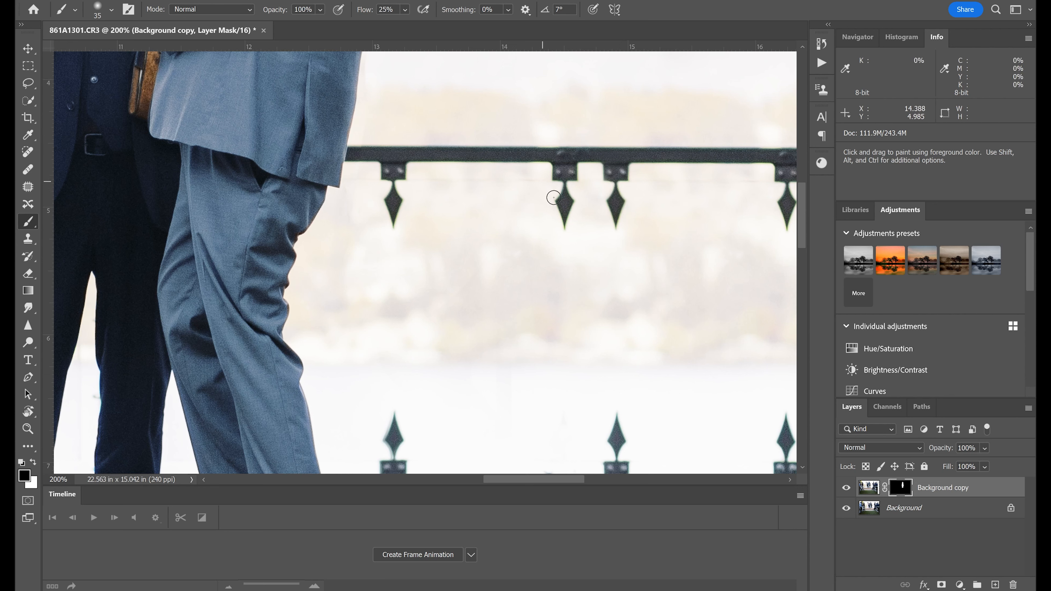
Compare the upper railing with the Background copy layer hidden and shown to check the ornament spacing.
click(847, 488)
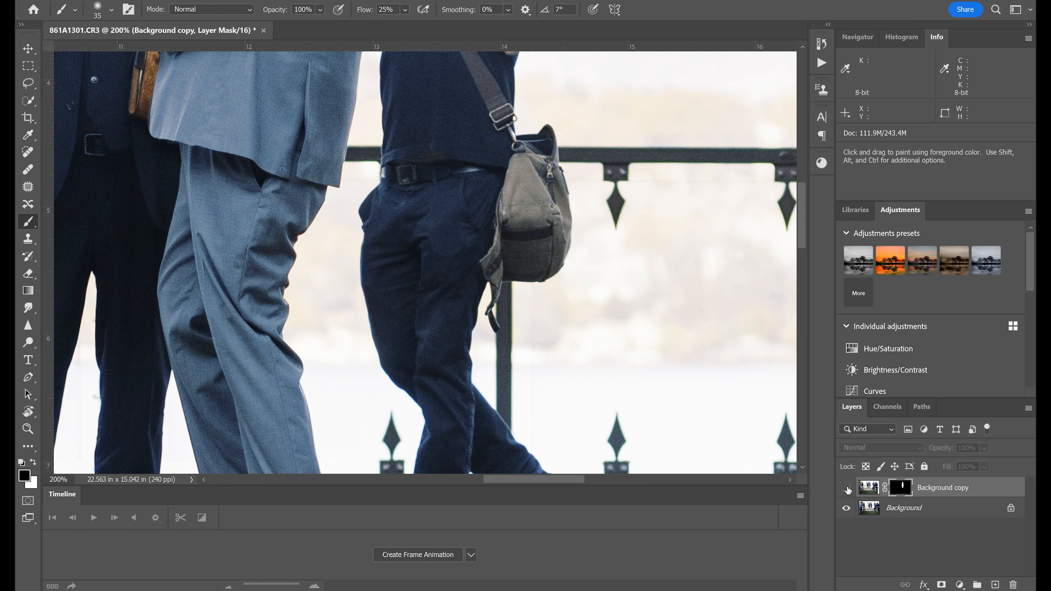
click(847, 489)
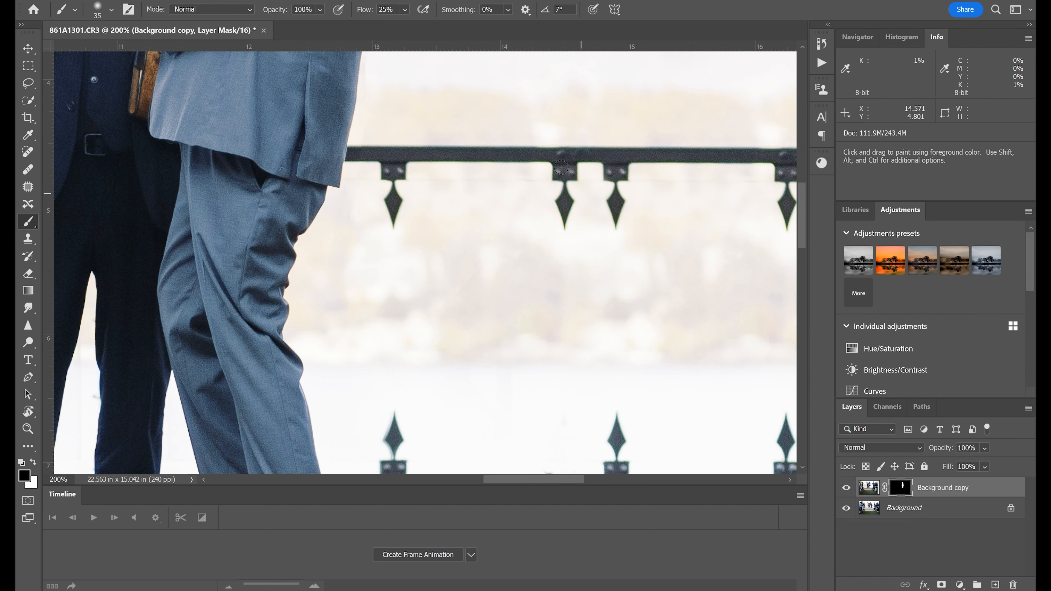
click(846, 489)
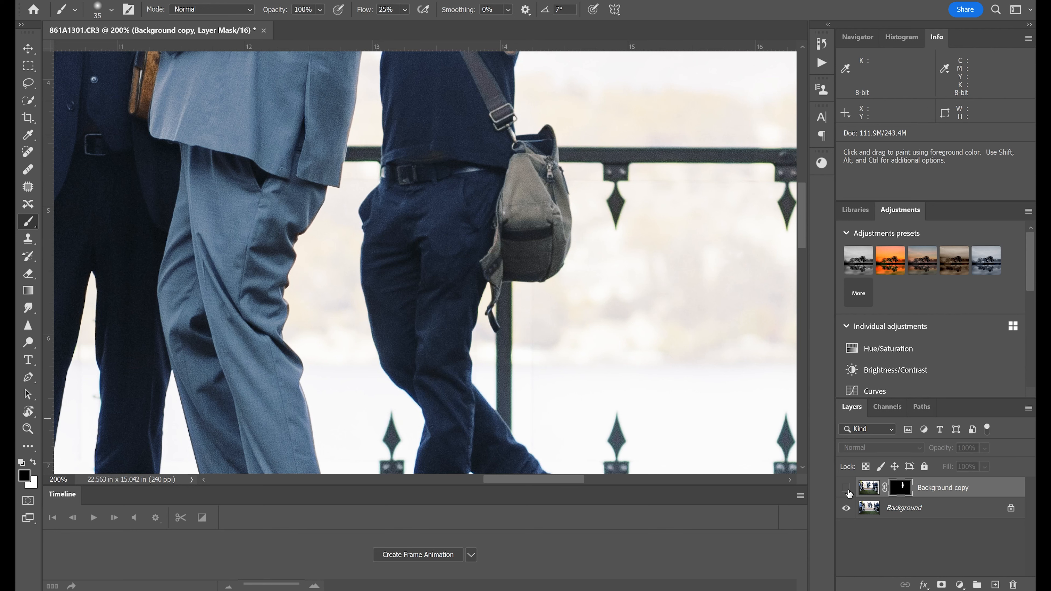
click(846, 488)
Try to mask out the extra ornament under the upper railing, and undo the stroke.
mouse_move(567, 217)
mouse_down()
mouse_move(575, 189)
mouse_move(549, 199)
mouse_move(550, 173)
mouse_move(526, 208)
mouse_move(572, 200)
mouse_move(551, 209)
mouse_move(553, 237)
mouse_move(585, 199)
mouse_move(536, 196)
mouse_up()
key(ctrl+z)
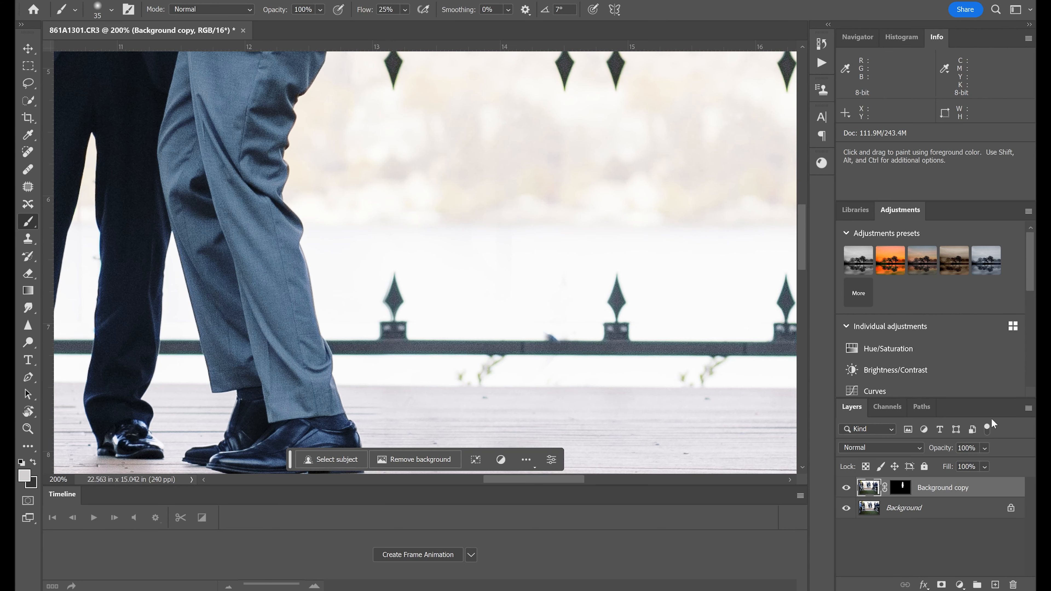
Stamp all visible layers into a new merged layer and add an empty layer above it.
key(ctrl+shift+alt+e)
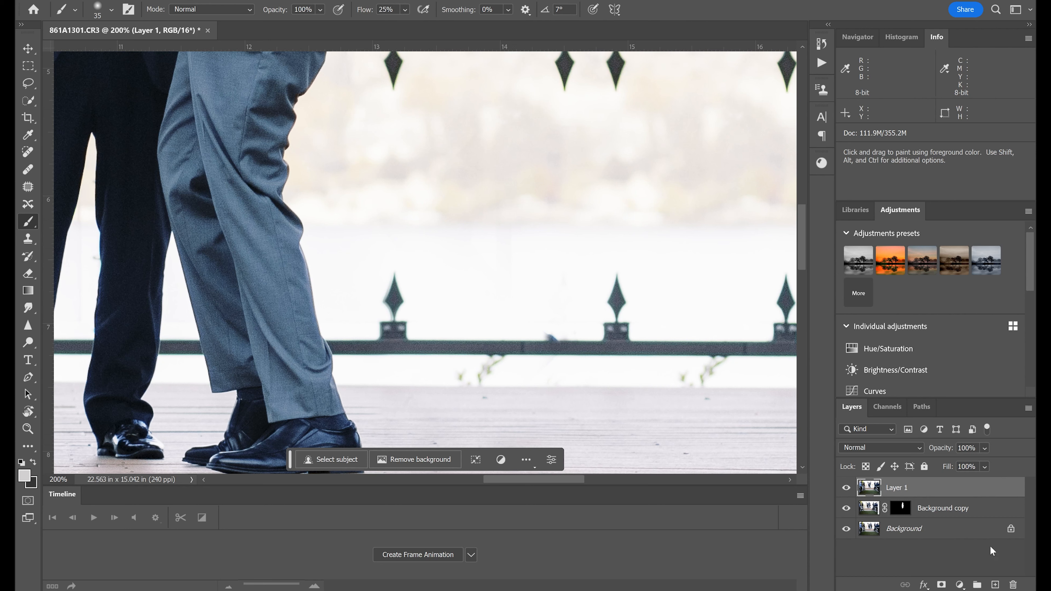
click(996, 584)
Clone over the dark speck on the lower railing using a 40-pixel Clone Stamp that samples Current & Below.
scroll(712, 283, up, 3)
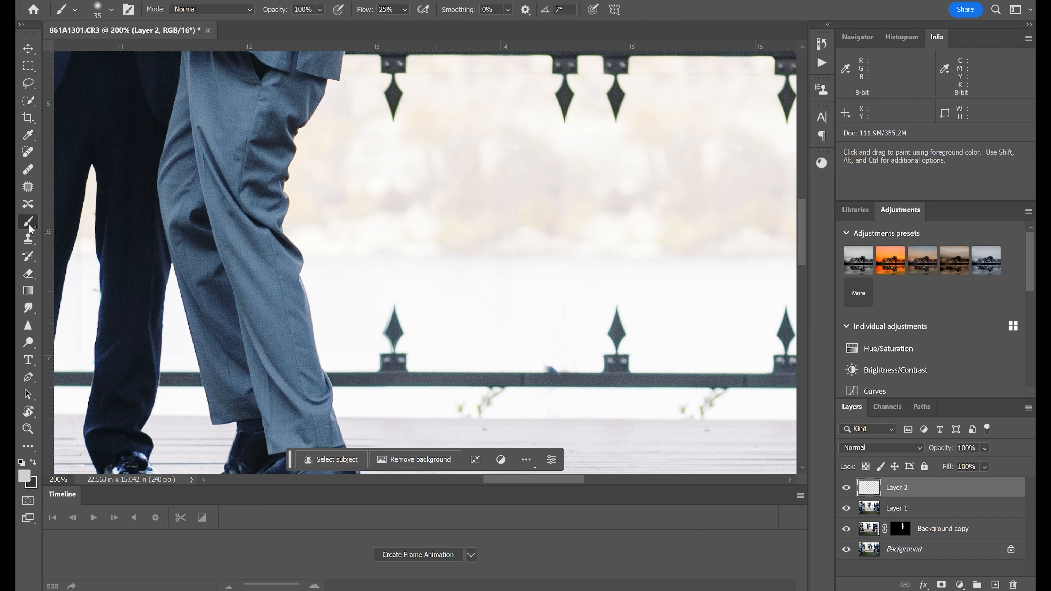
click(28, 236)
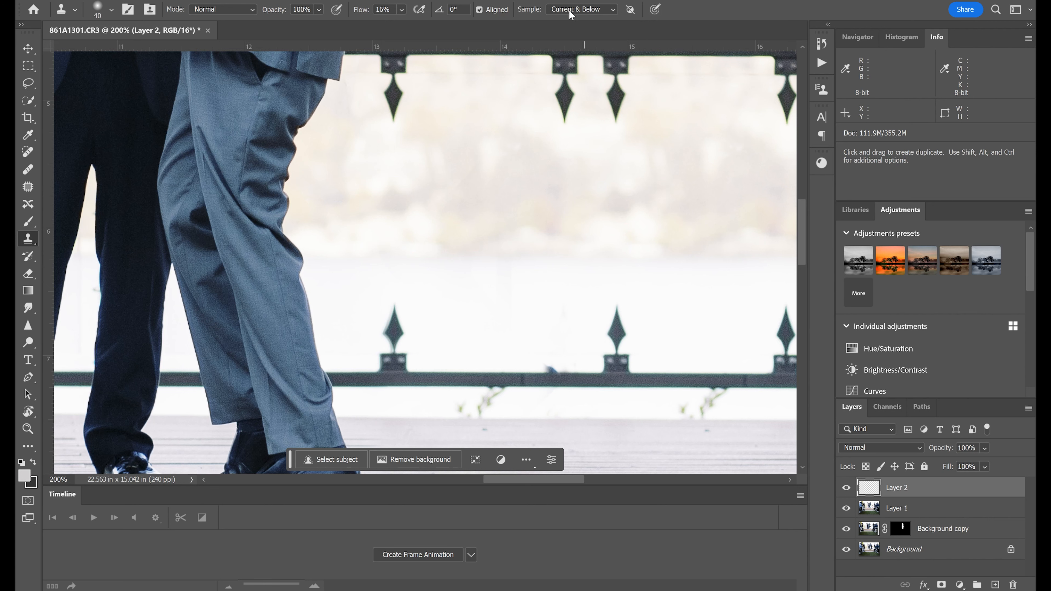
alt+click(579, 373)
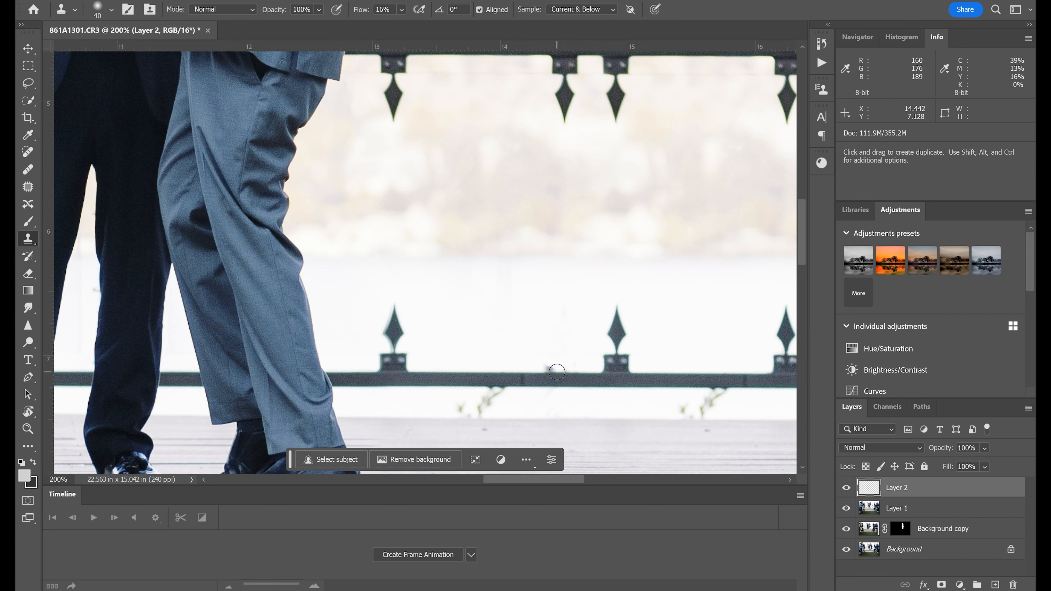
drag(557, 372, 550, 369)
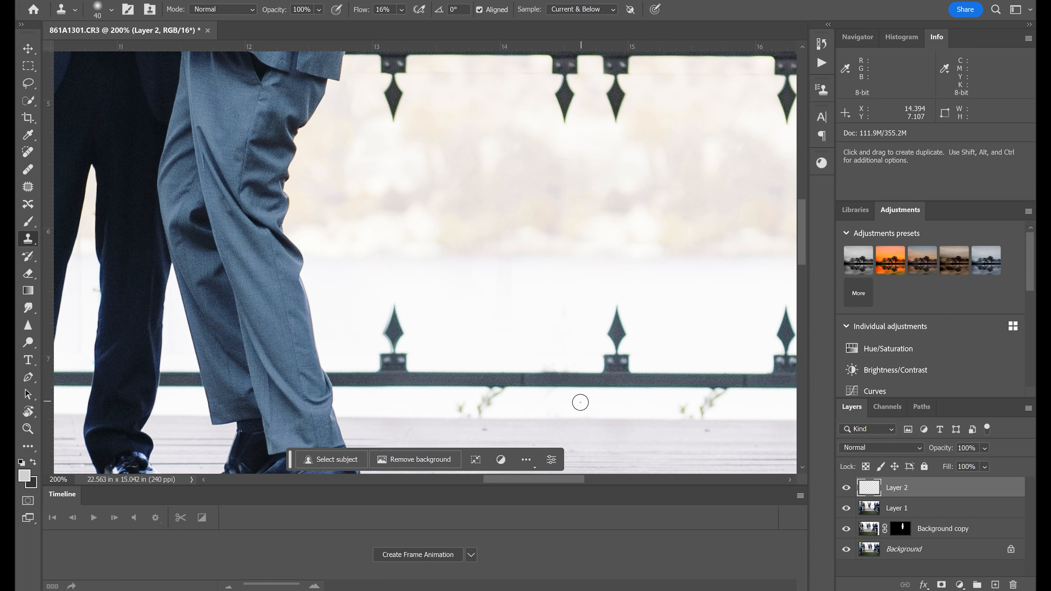
Clone clean railing over the remaining smudge along the lower rail's upper edge, and compare with Layer 2 hidden and shown.
alt+click(521, 374)
mouse_move(546, 374)
mouse_down()
mouse_move(557, 371)
mouse_move(538, 368)
mouse_move(570, 373)
mouse_up()
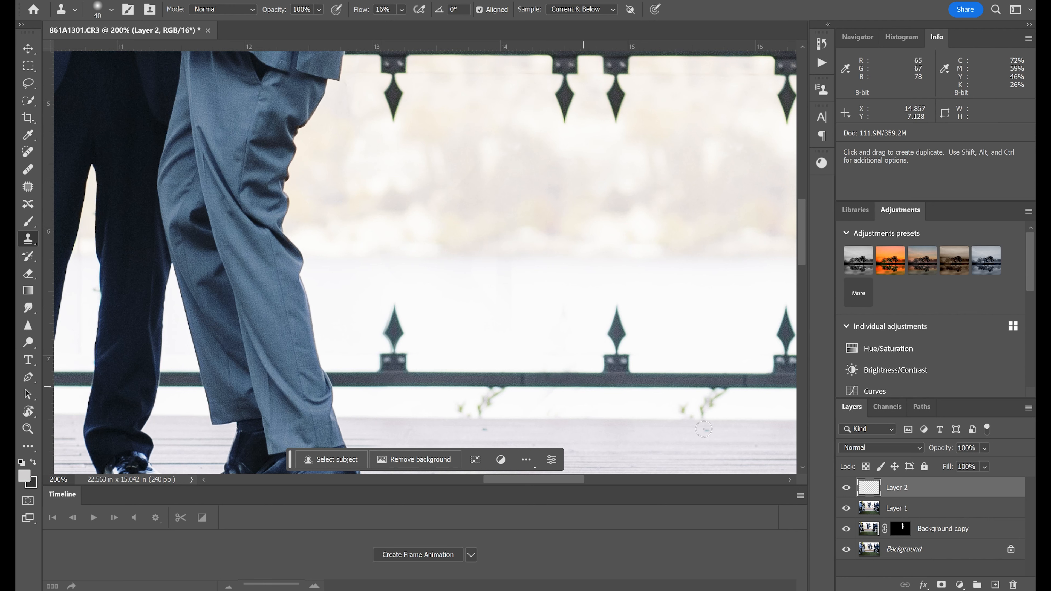
click(847, 488)
click(847, 488)
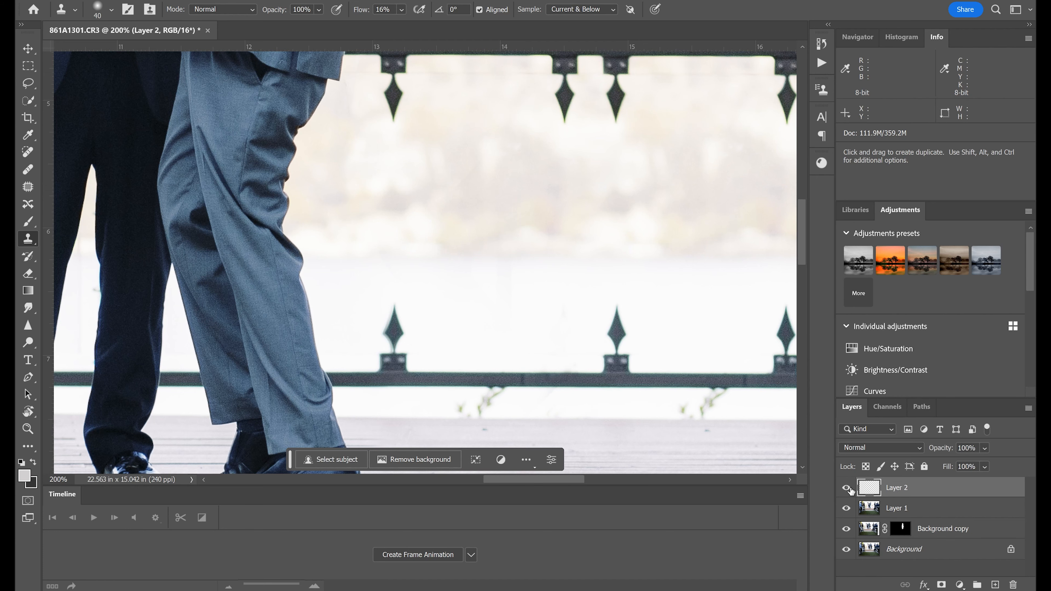
Clone out the extra hanging ornament under the upper railing, sampling the rail's lower edge beside it.
scroll(693, 265, up, 4)
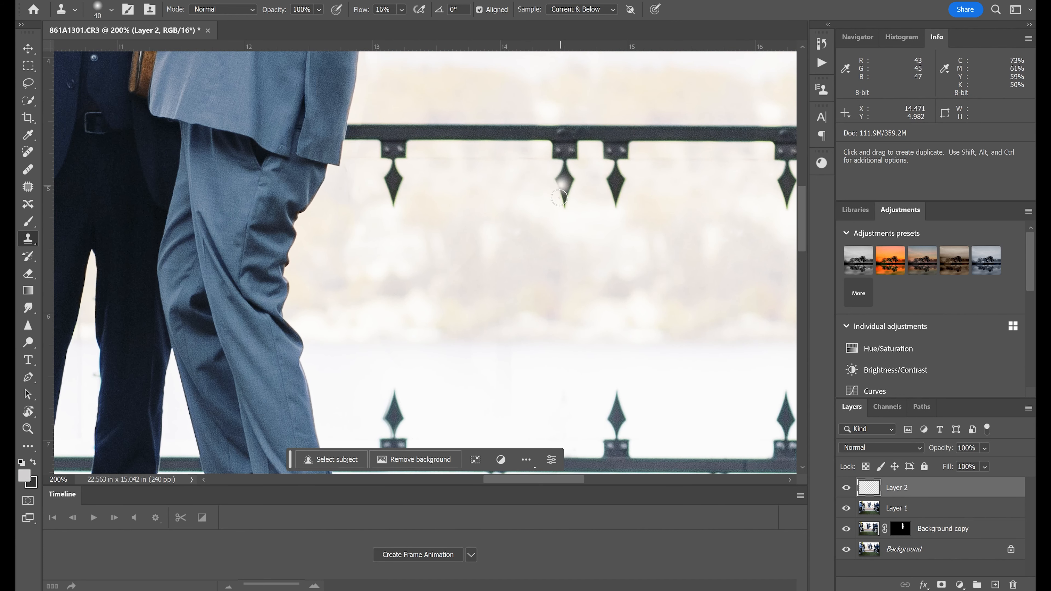
alt+click(500, 141)
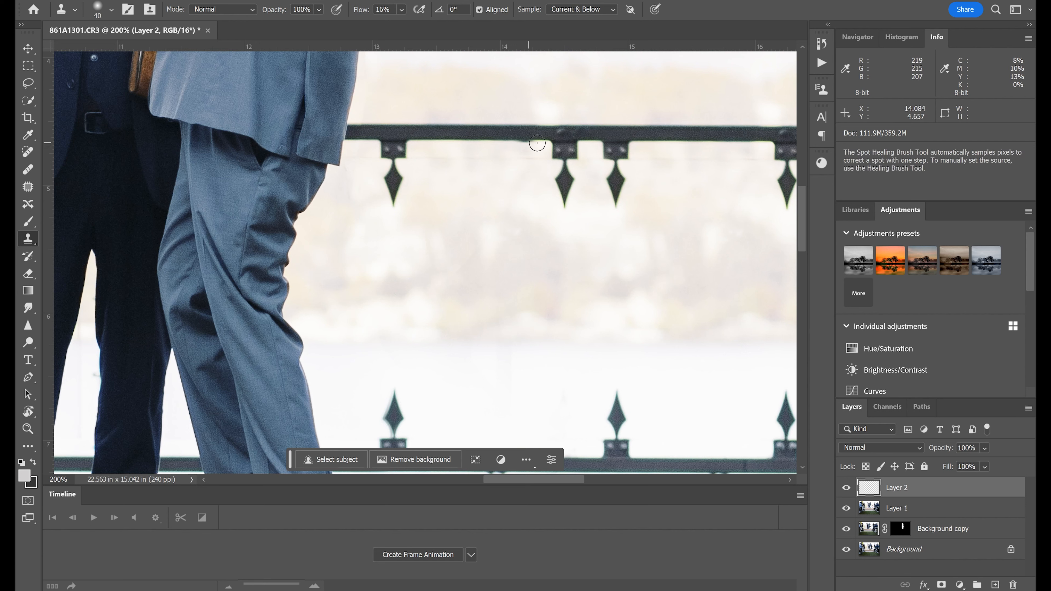
mouse_move(557, 141)
mouse_down()
mouse_move(542, 170)
mouse_move(559, 176)
mouse_move(559, 201)
mouse_move(572, 184)
mouse_move(564, 212)
mouse_move(580, 176)
mouse_move(567, 192)
mouse_move(571, 168)
mouse_move(554, 189)
mouse_move(570, 171)
mouse_move(554, 169)
mouse_move(579, 149)
mouse_move(549, 151)
mouse_move(570, 143)
mouse_up()
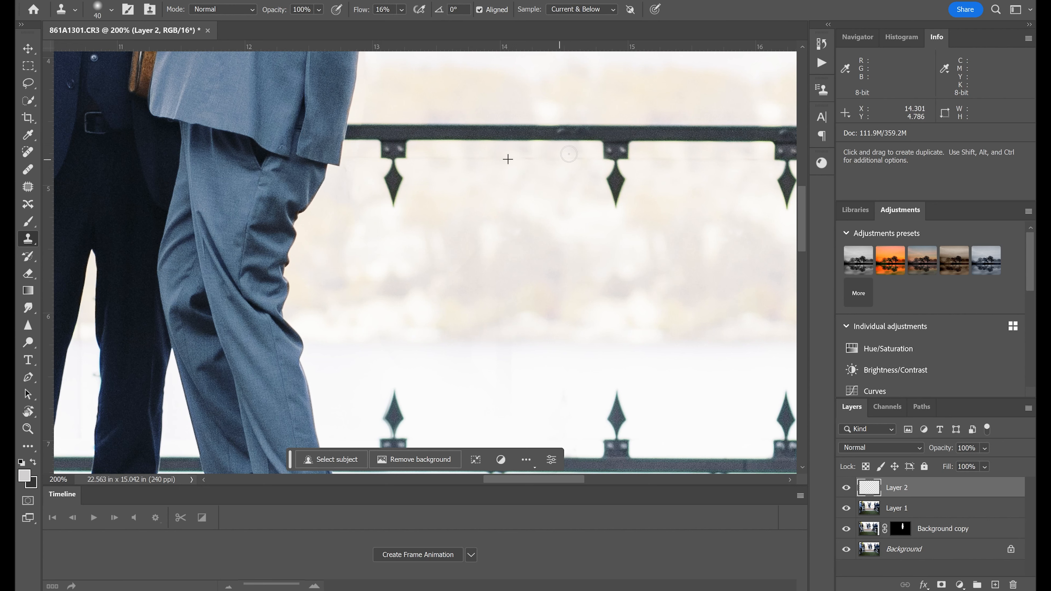
Compare the railing at a wider view with the Layer 2 cloning hidden and shown.
key(z)
alt+click(561, 154)
alt+click(560, 154)
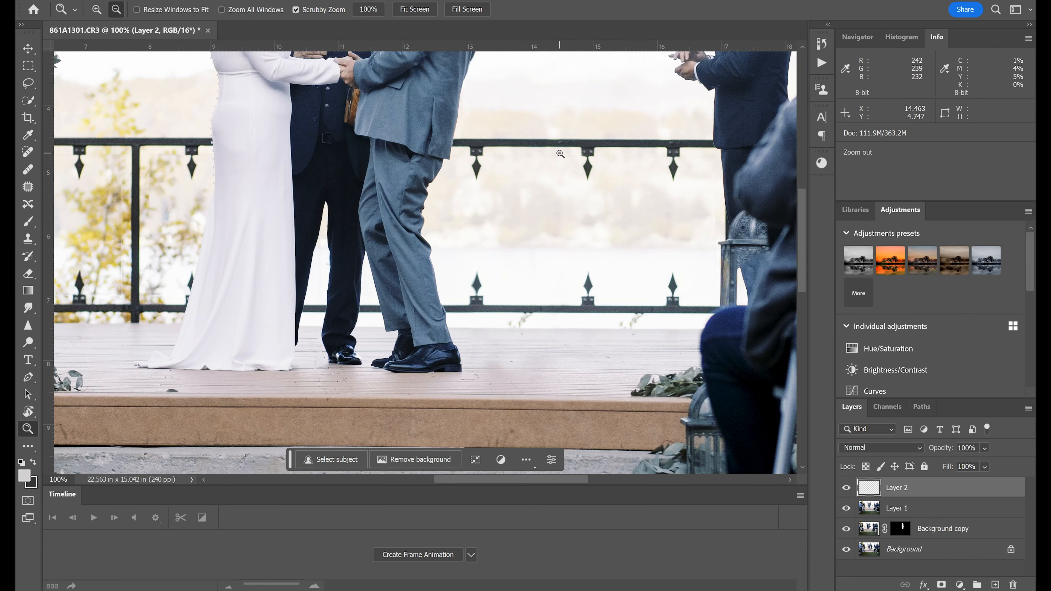
alt+click(561, 154)
click(846, 488)
click(847, 488)
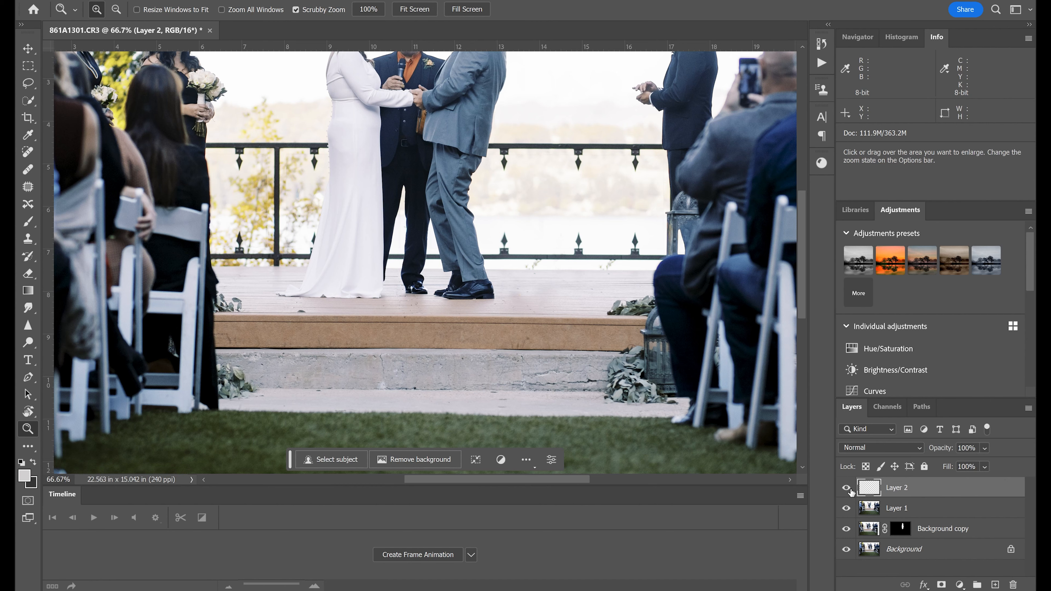
click(846, 488)
Clone clean boards over the blurry deck patch beside the groom's shoes using a 125-pixel Clone Stamp at 13% flow.
click(533, 297)
click(533, 296)
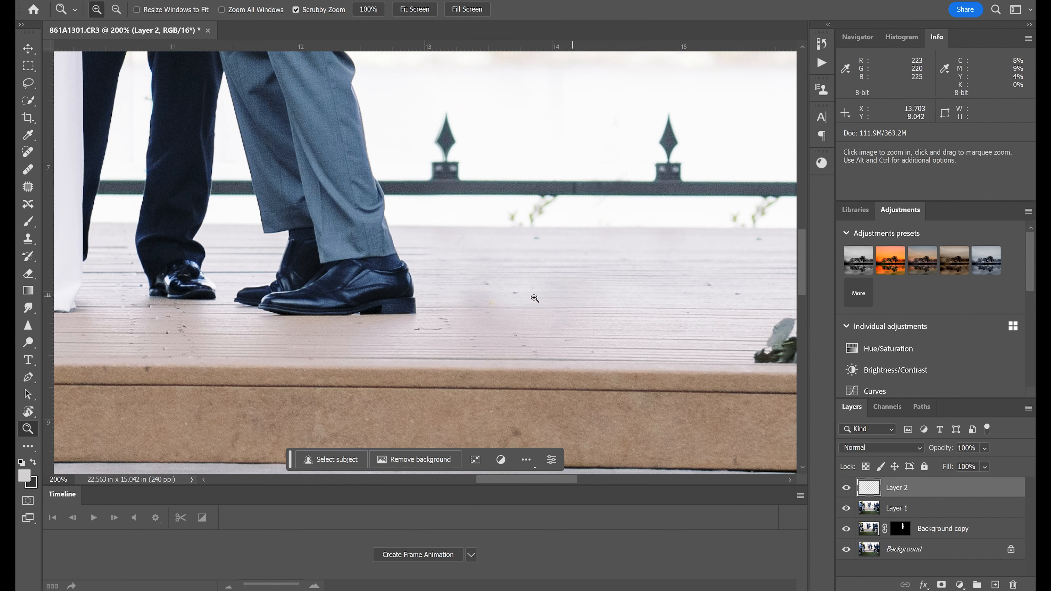
click(28, 239)
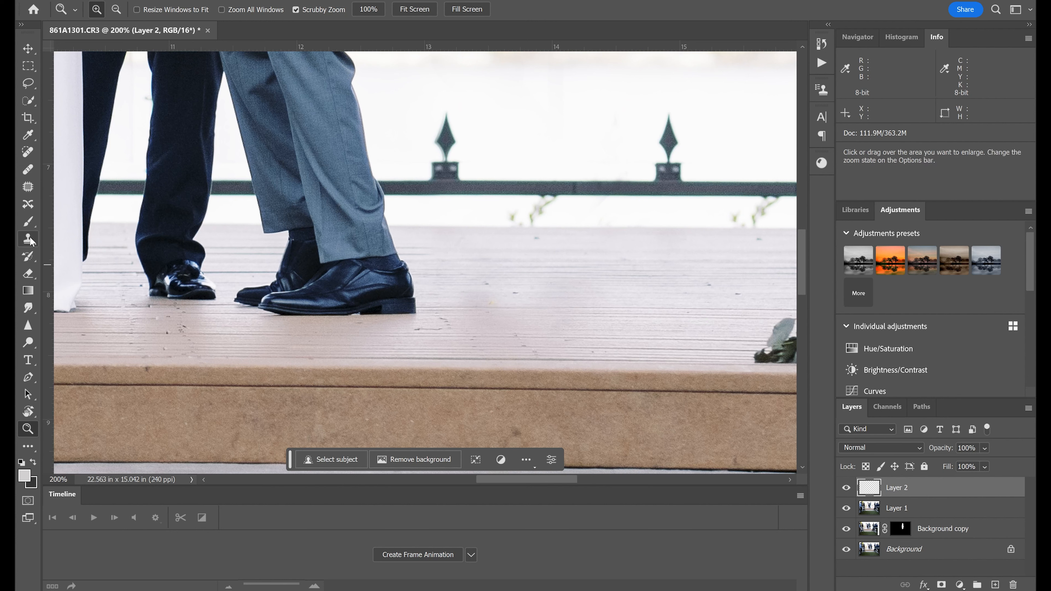
click(401, 9)
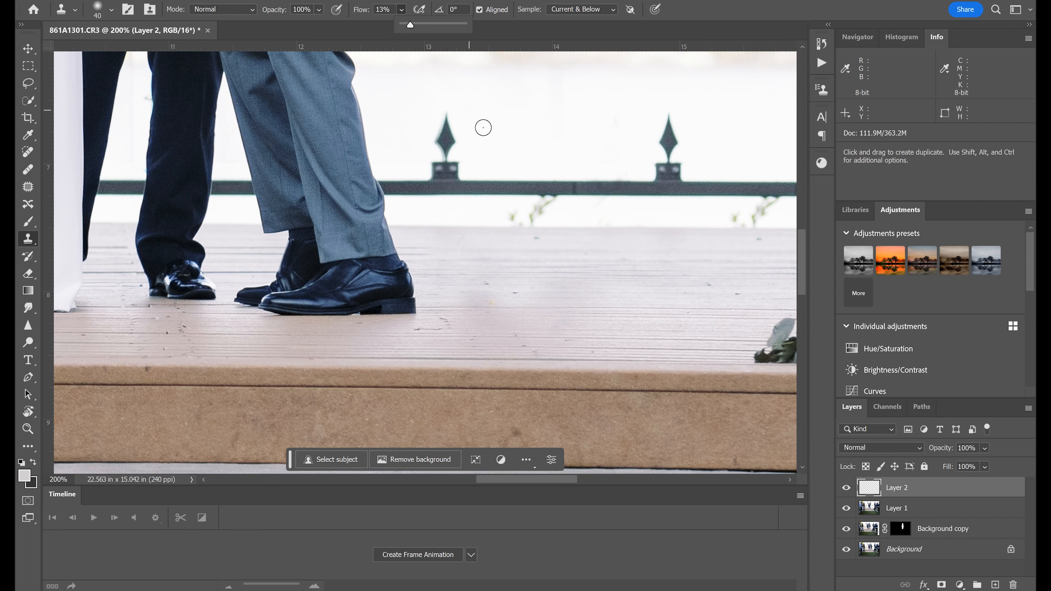
key(bracketright)
key(bracketright)
key(bracketright)
key(bracketright)
key(bracketright)
key(bracketright)
key(bracketright)
key(bracketright)
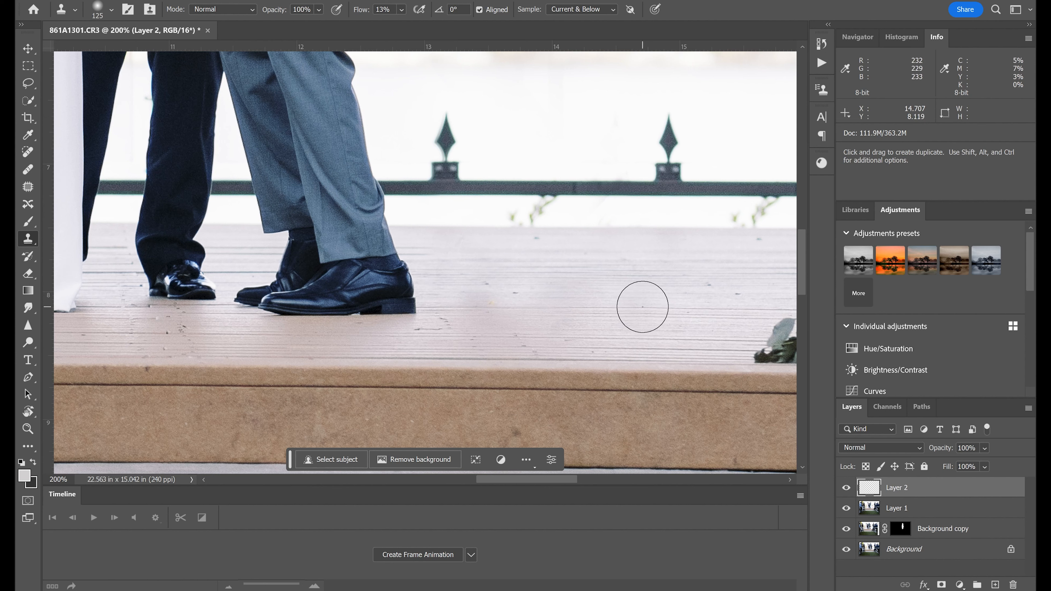
alt+click(642, 308)
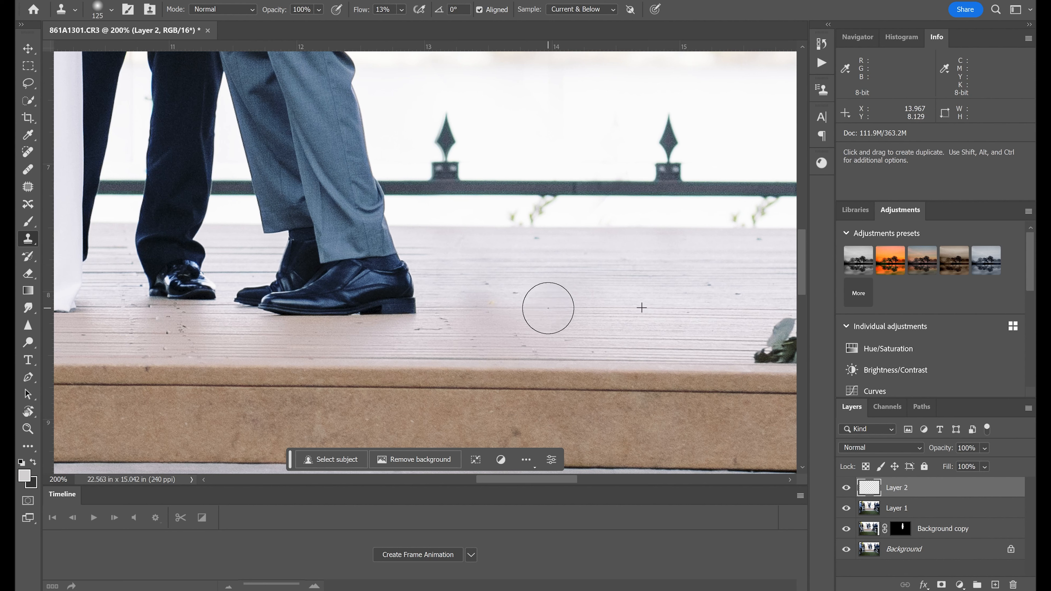
mouse_move(541, 308)
mouse_down()
mouse_move(474, 310)
mouse_move(568, 309)
mouse_move(576, 293)
mouse_move(638, 280)
mouse_move(486, 282)
mouse_move(465, 317)
mouse_move(590, 344)
mouse_up()
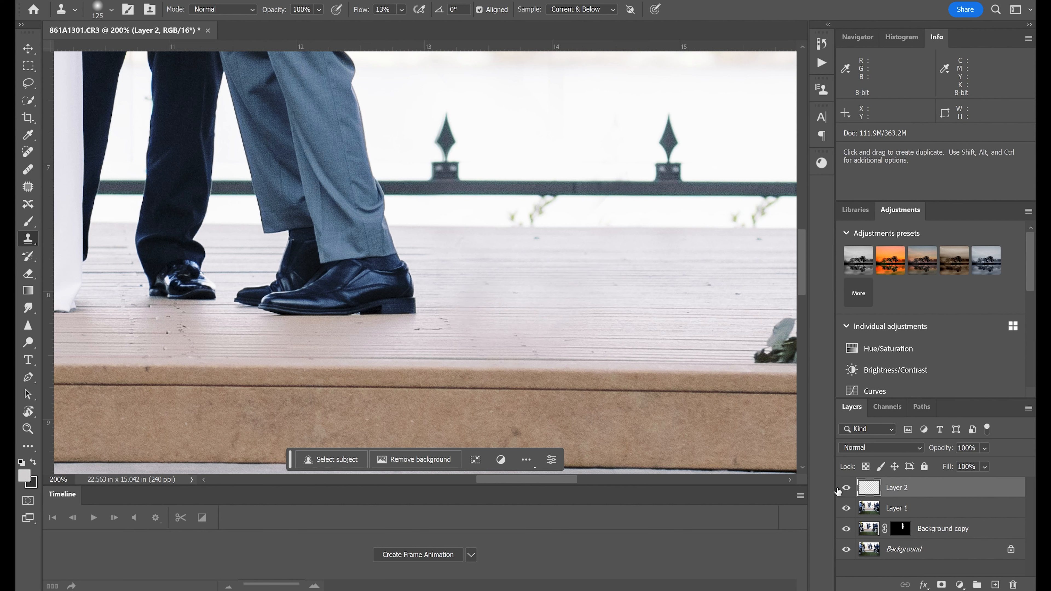
Compare the deck patch up close with Layer 2 hidden and shown.
click(851, 489)
click(850, 489)
click(849, 490)
click(851, 490)
click(853, 488)
click(849, 489)
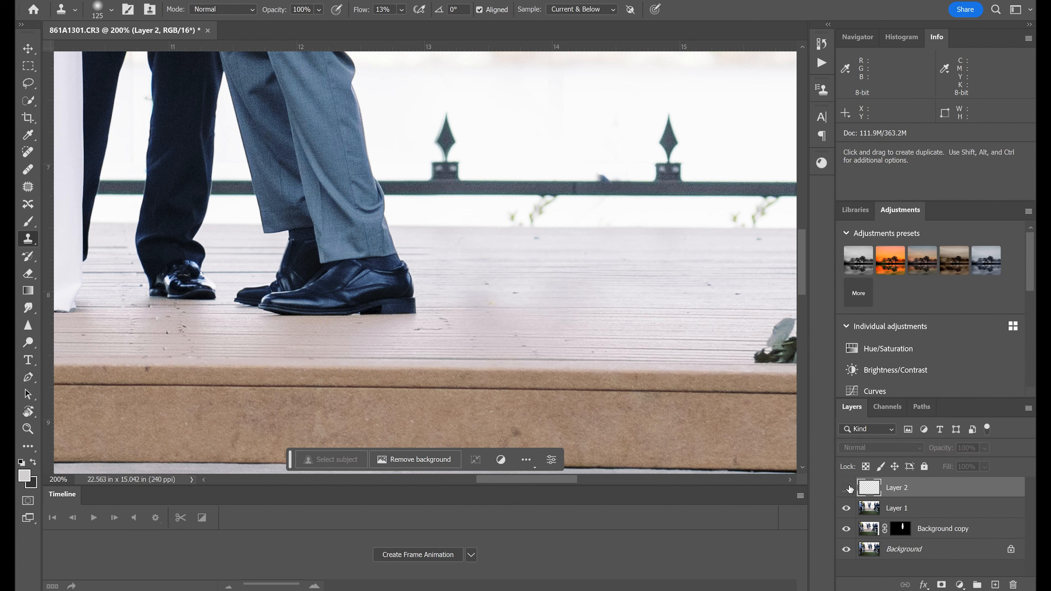
click(854, 488)
Check the whole photo with the Layer 2 retouching hidden and shown.
key(z)
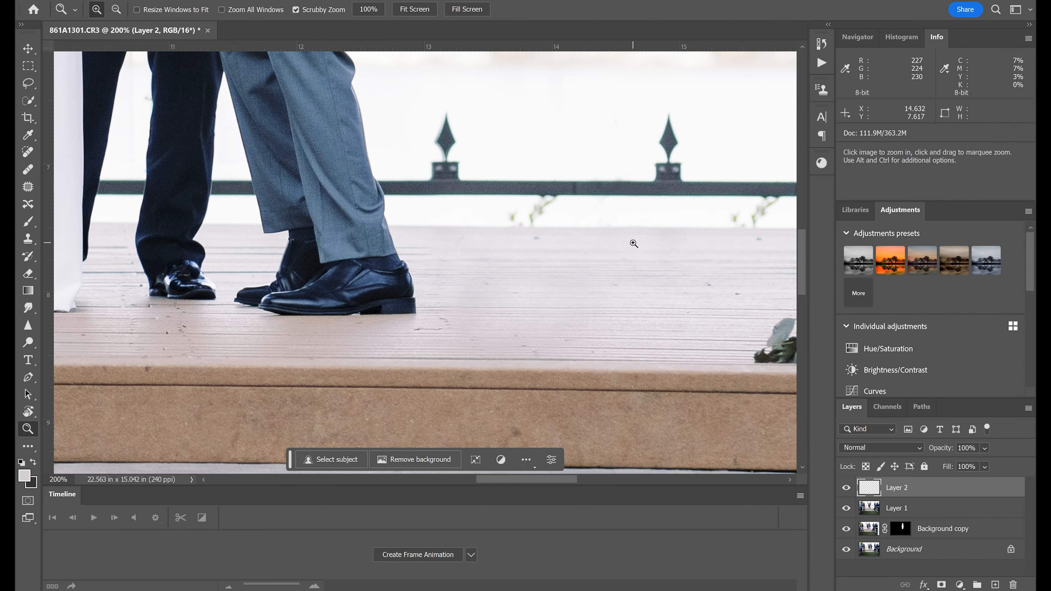
alt+click(633, 242)
alt+click(633, 243)
alt+click(633, 243)
alt+click(633, 242)
mouse_move(847, 489)
mouse_down()
mouse_move(846, 534)
mouse_move(847, 487)
mouse_up()
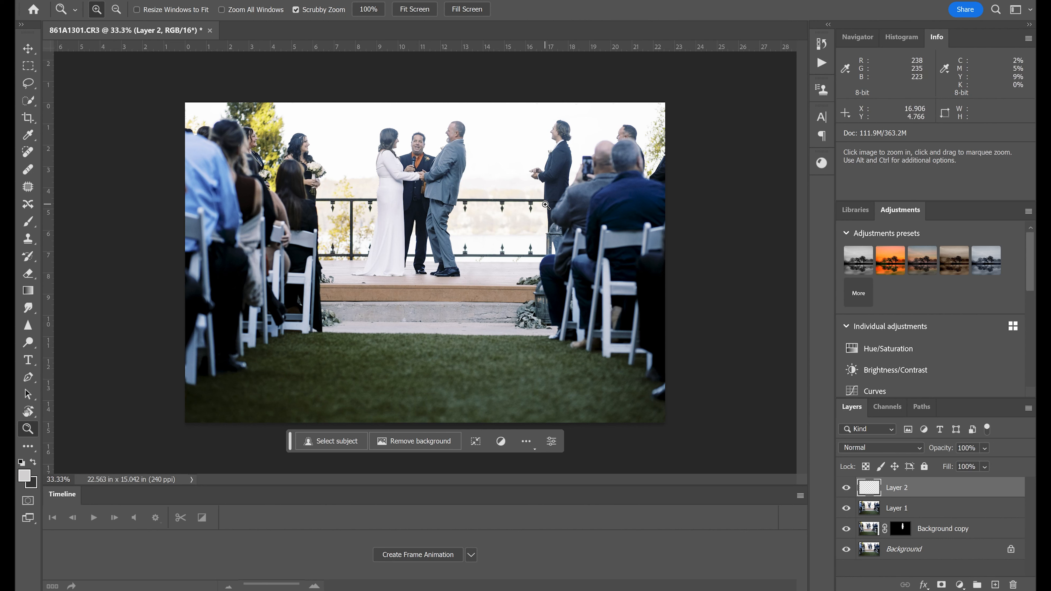
Toggle Layer 2, Layer 1 and Background copy to compare the retouched railing behind the groom with the original photo.
click(491, 197)
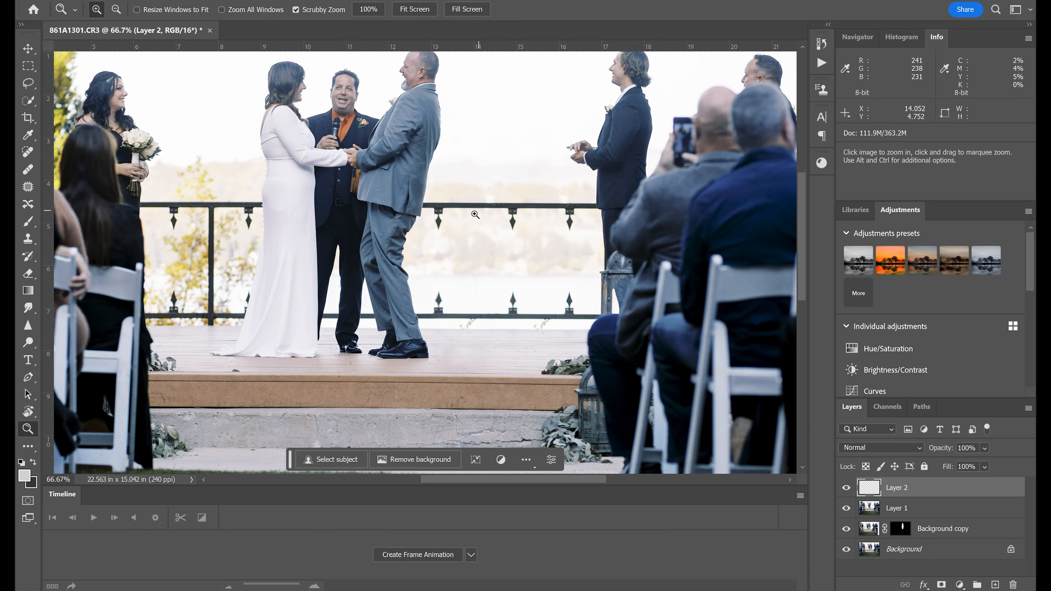
click(475, 215)
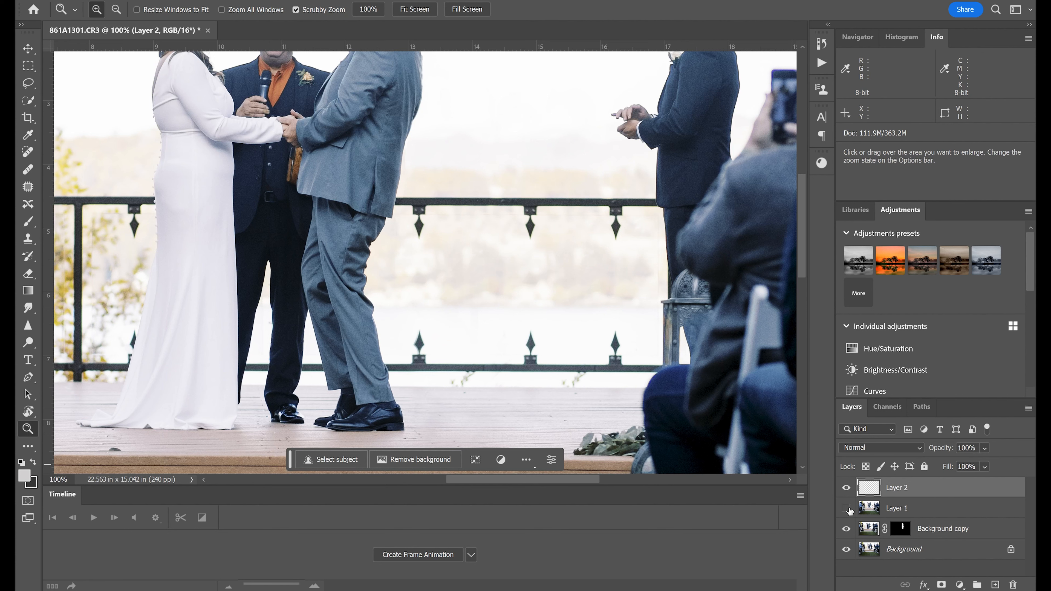
click(846, 529)
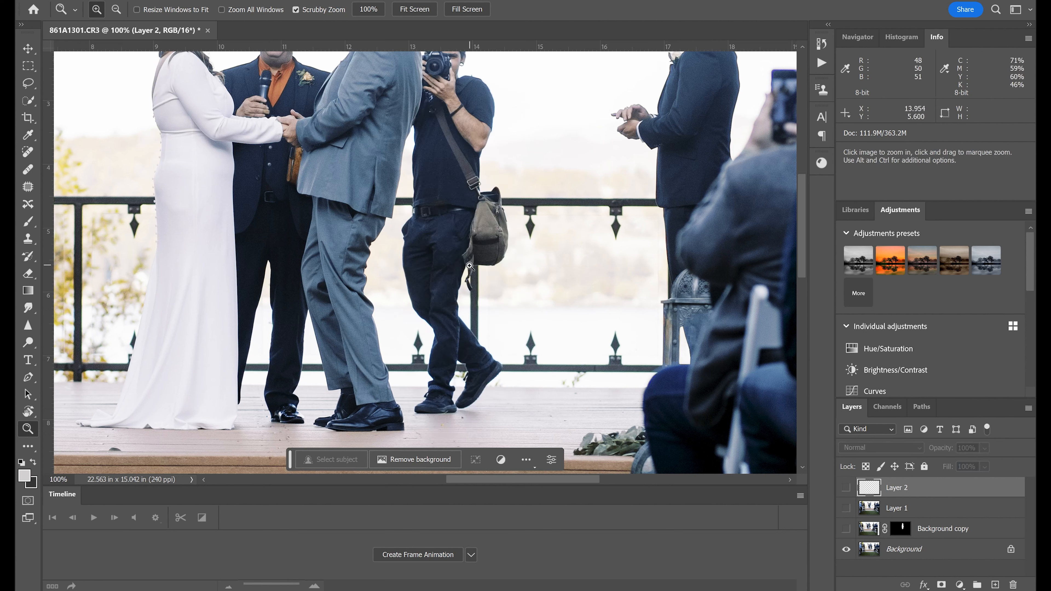
click(847, 488)
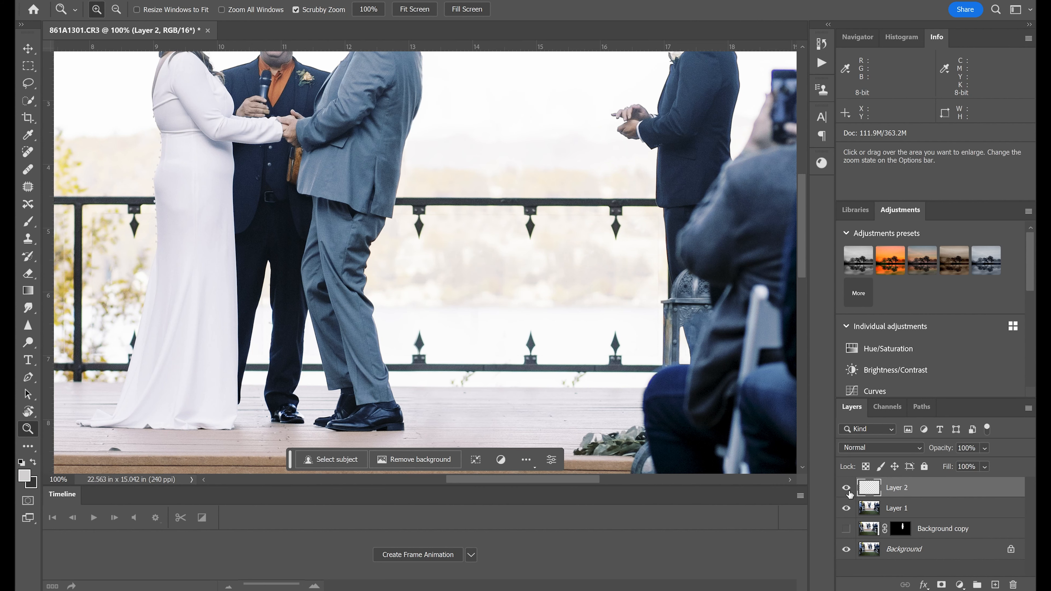
click(846, 488)
click(847, 508)
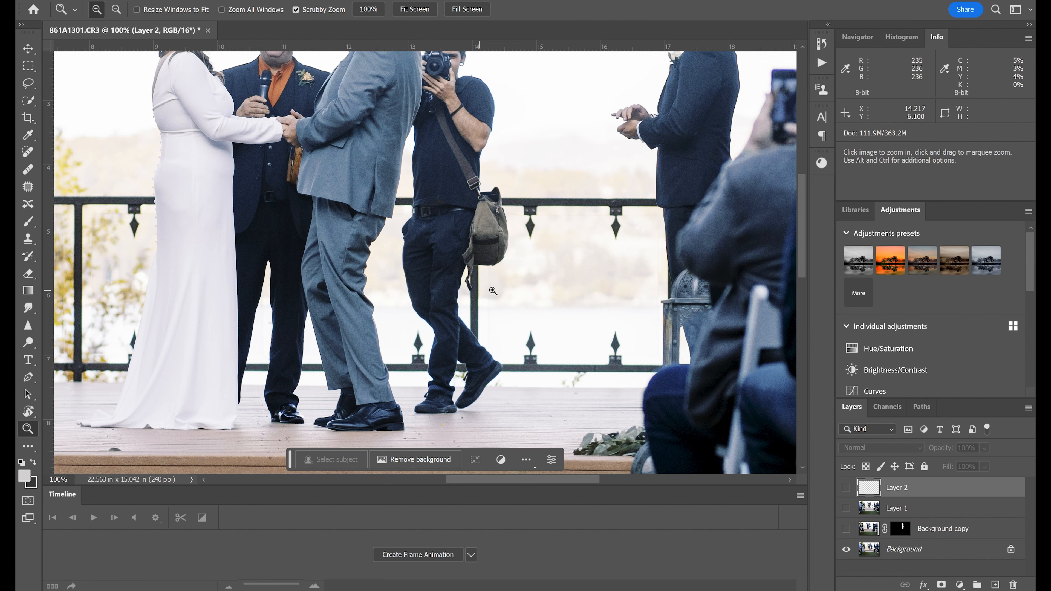
On Layer 1, start a Pen path around the upper rail junction and the bride-facing edge of the vertical post beside her.
click(381, 206)
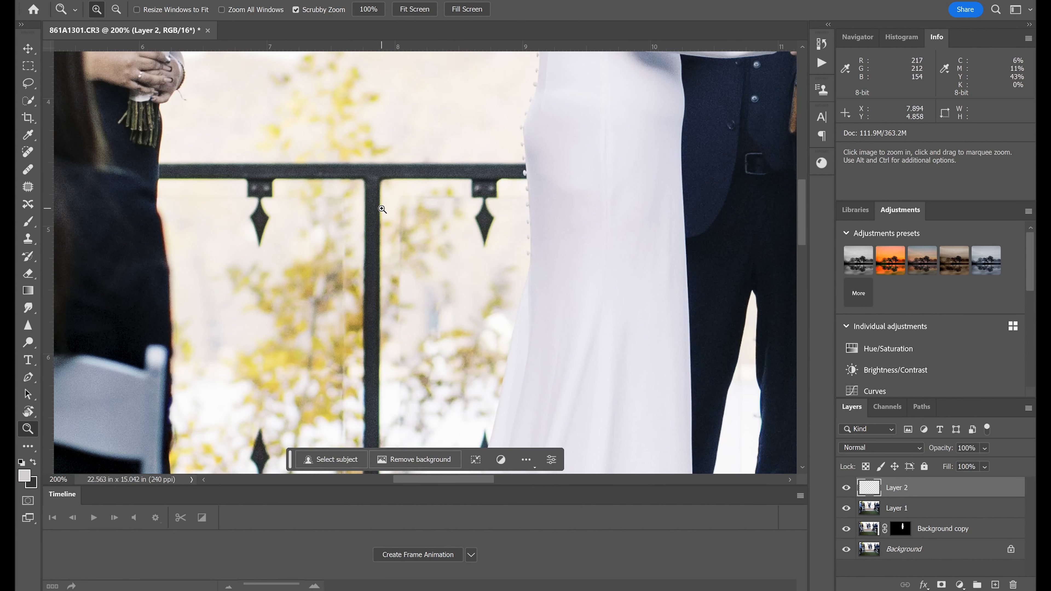
drag(804, 202, 808, 215)
click(898, 513)
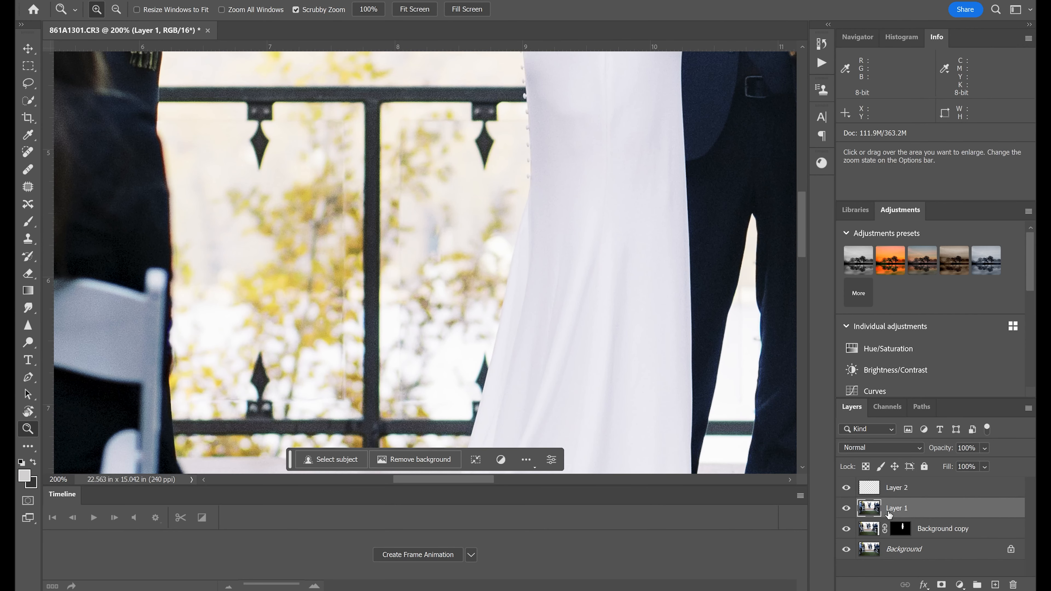
click(878, 494)
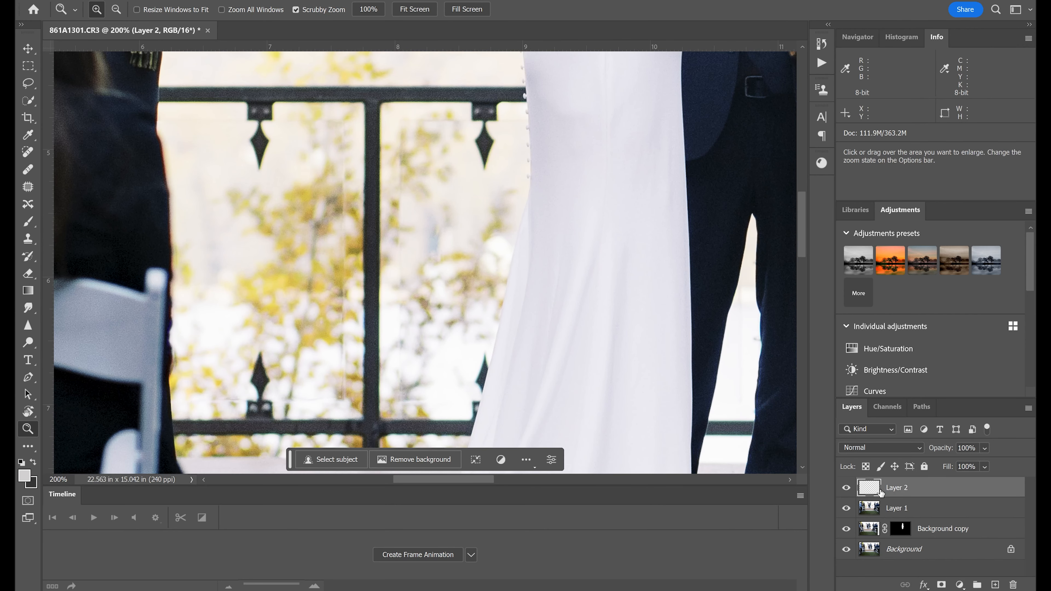
click(869, 514)
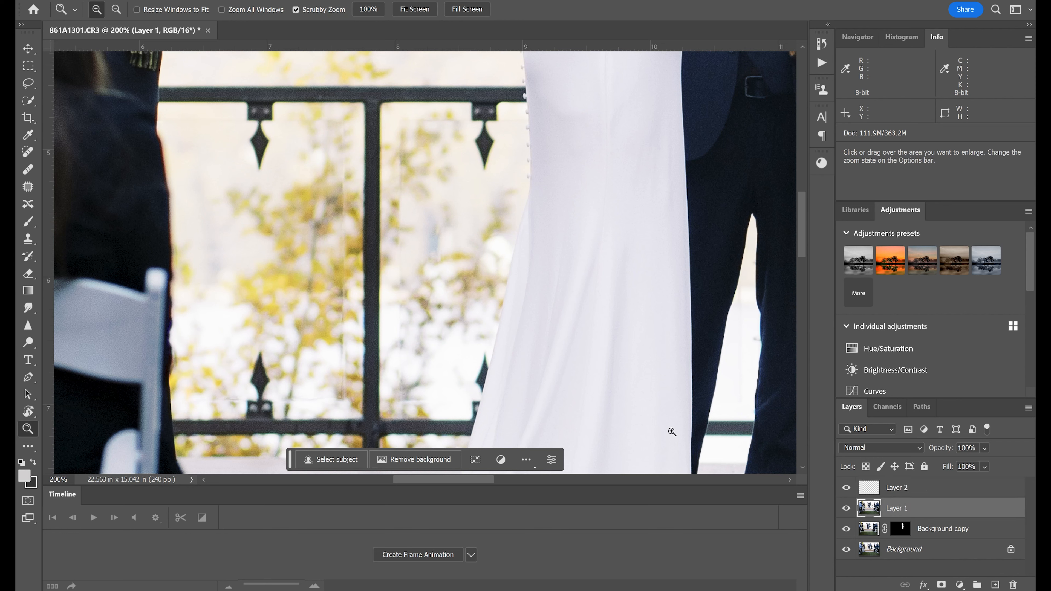
click(33, 386)
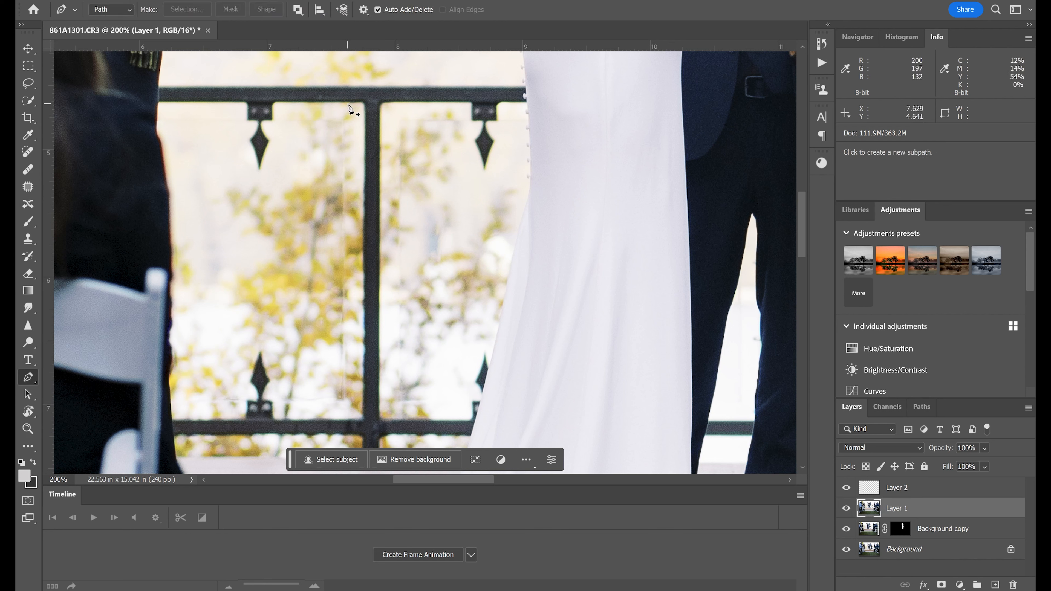
click(333, 101)
click(331, 87)
click(409, 86)
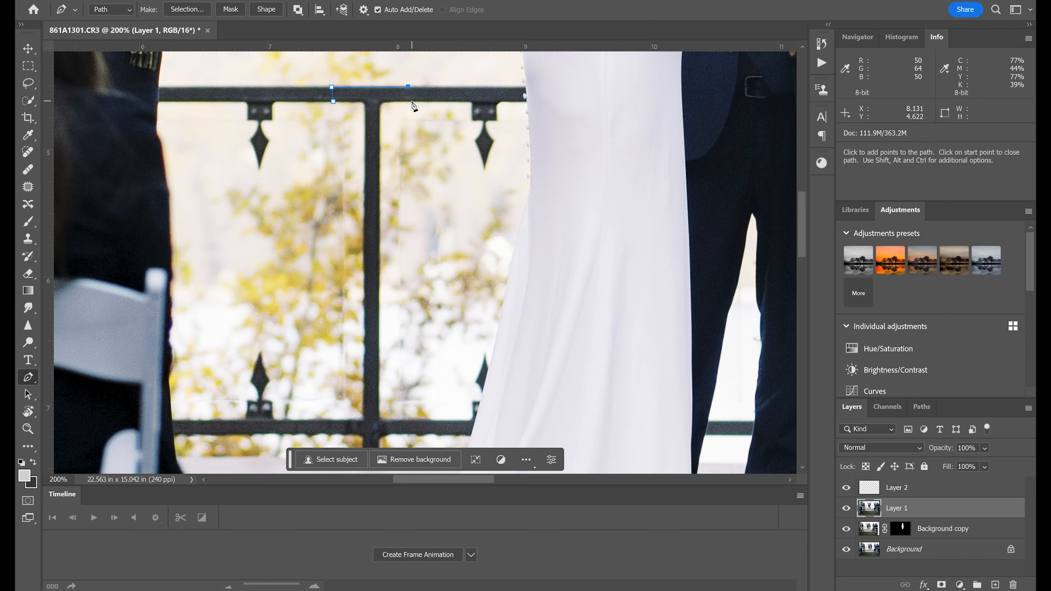
click(411, 102)
click(383, 102)
click(380, 165)
drag(379, 178, 378, 220)
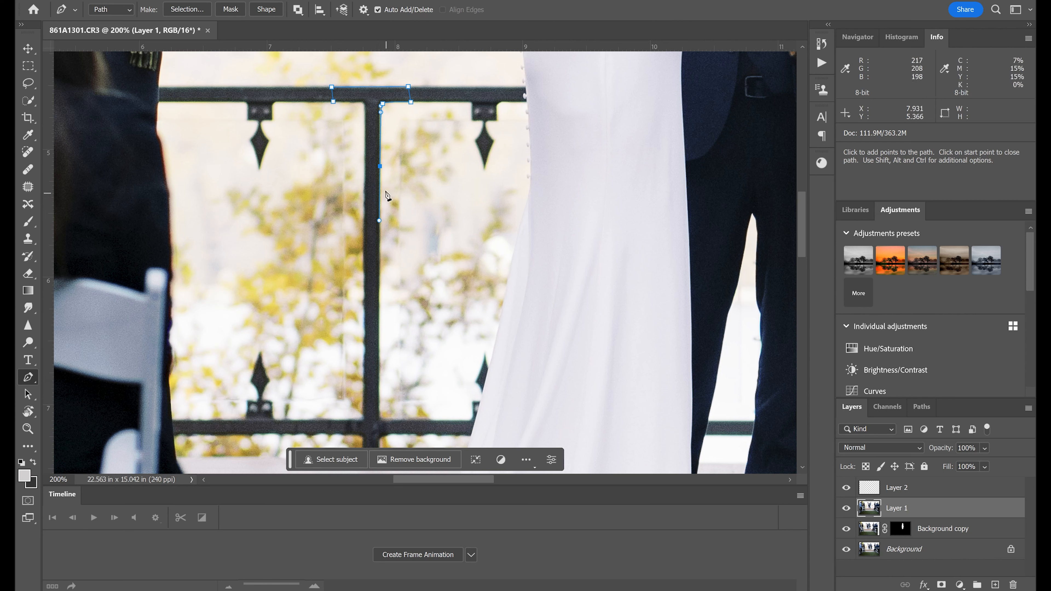
key(ctrl+z)
Continue the Pen path around the lower rail junction and up the post's other edge, closing it at its starting point.
click(379, 417)
click(407, 422)
click(430, 421)
drag(430, 432, 391, 433)
key(ctrl+z)
click(391, 433)
click(358, 434)
click(321, 433)
drag(368, 107, 363, 98)
key(ctrl+z)
click(366, 100)
click(333, 102)
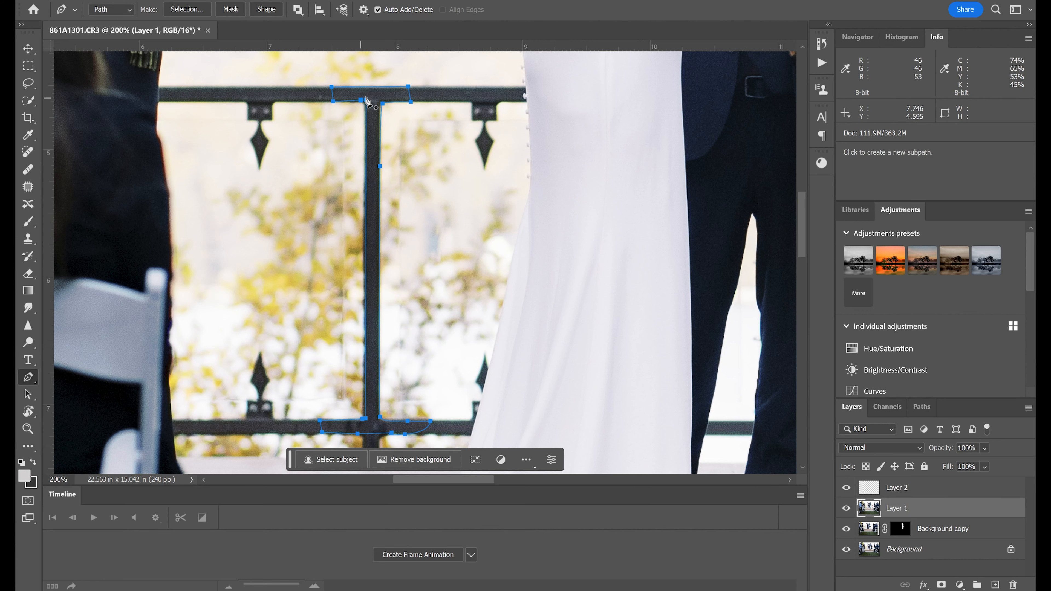
click(366, 268)
Convert the post path into a new anti-aliased selection with a 1-pixel feather radius.
right_click(373, 98)
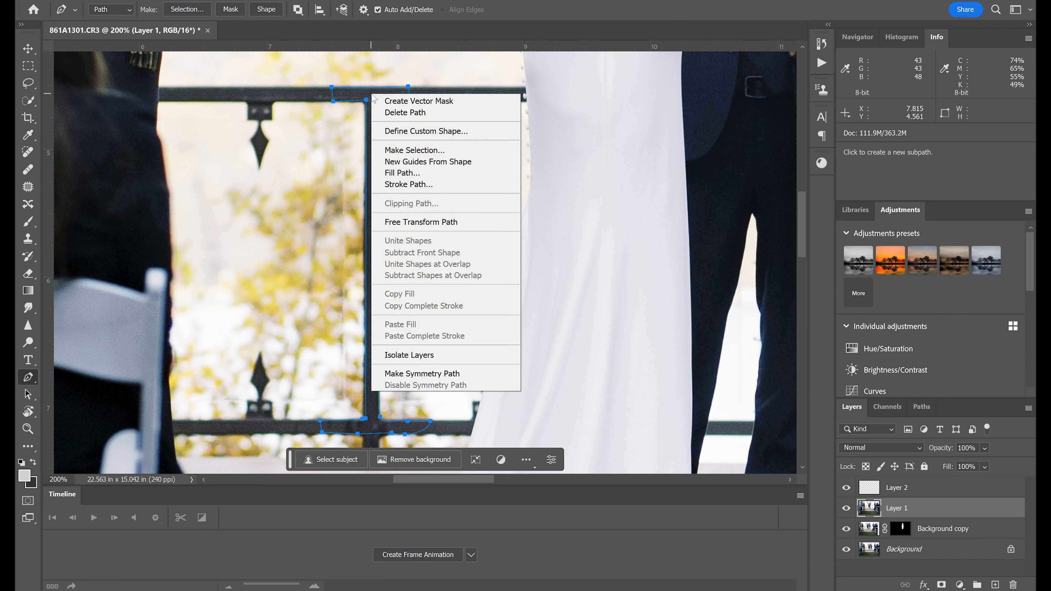
click(414, 150)
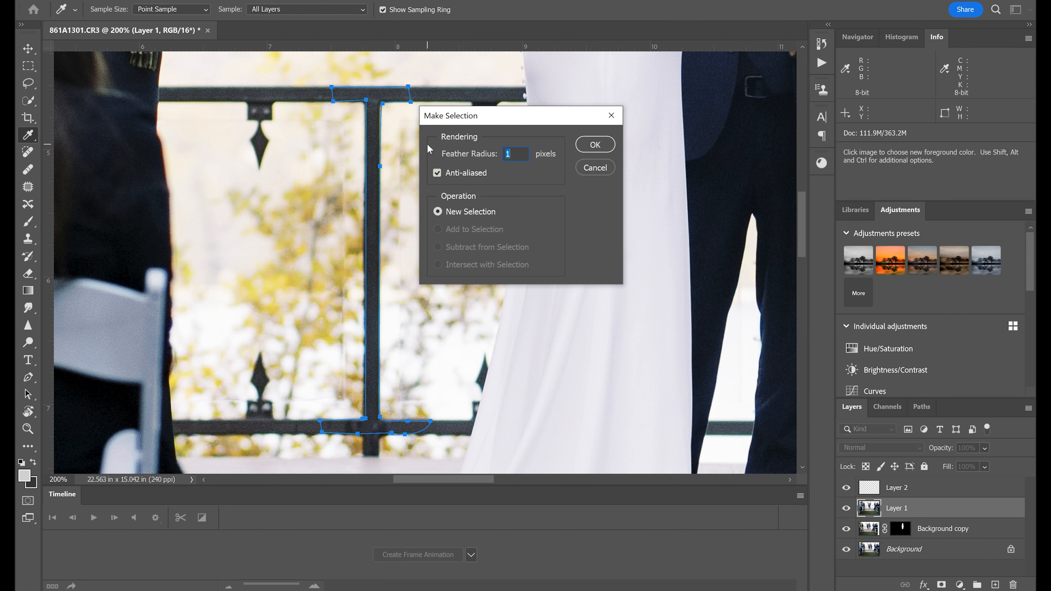
click(595, 144)
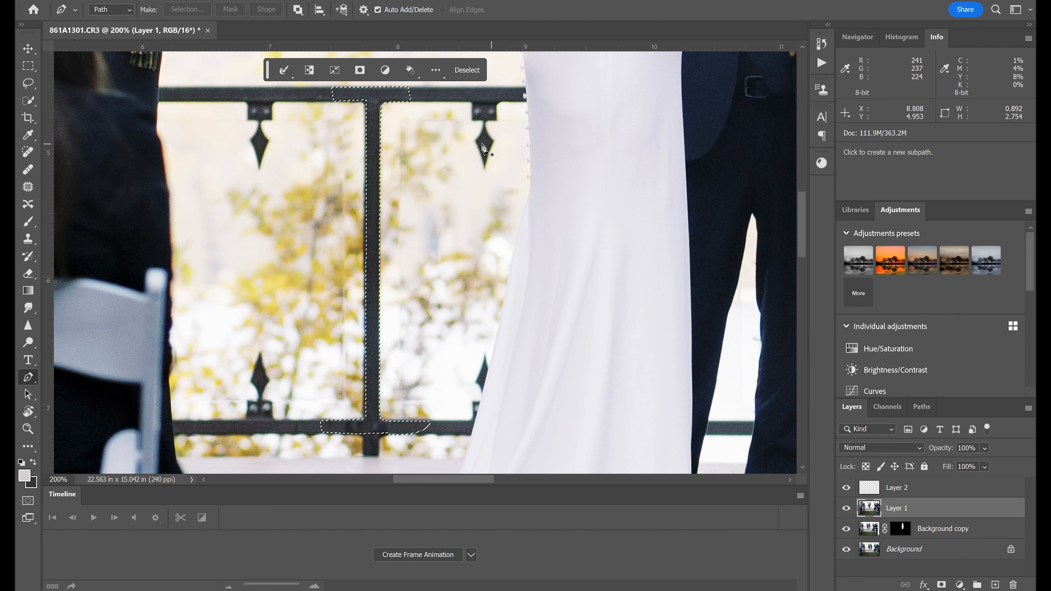
Copy the selected railing post from Layer 1 to a new layer.
click(116, 1)
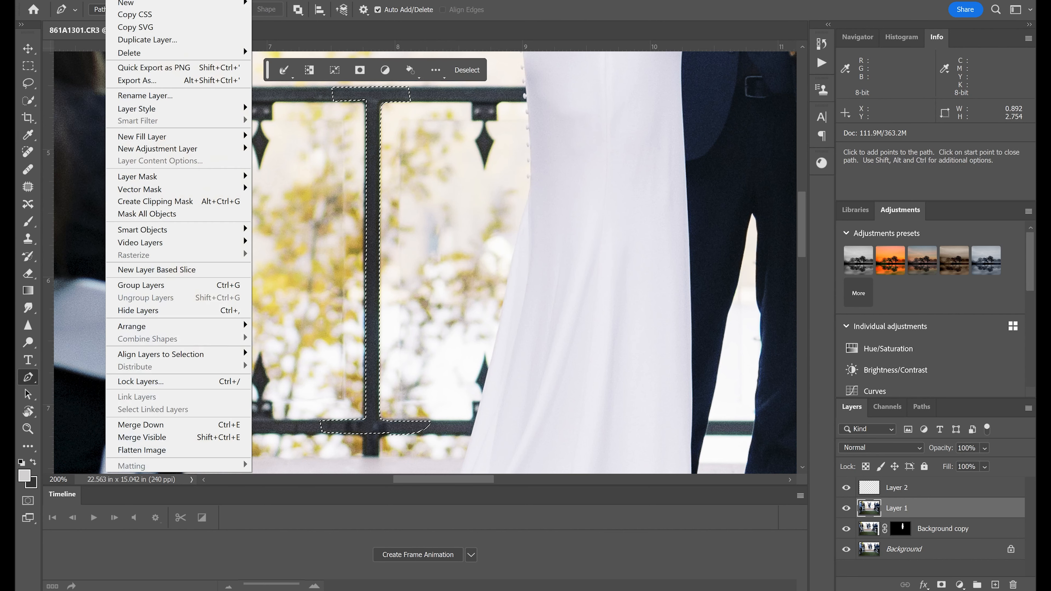
mouse_move(130, 2)
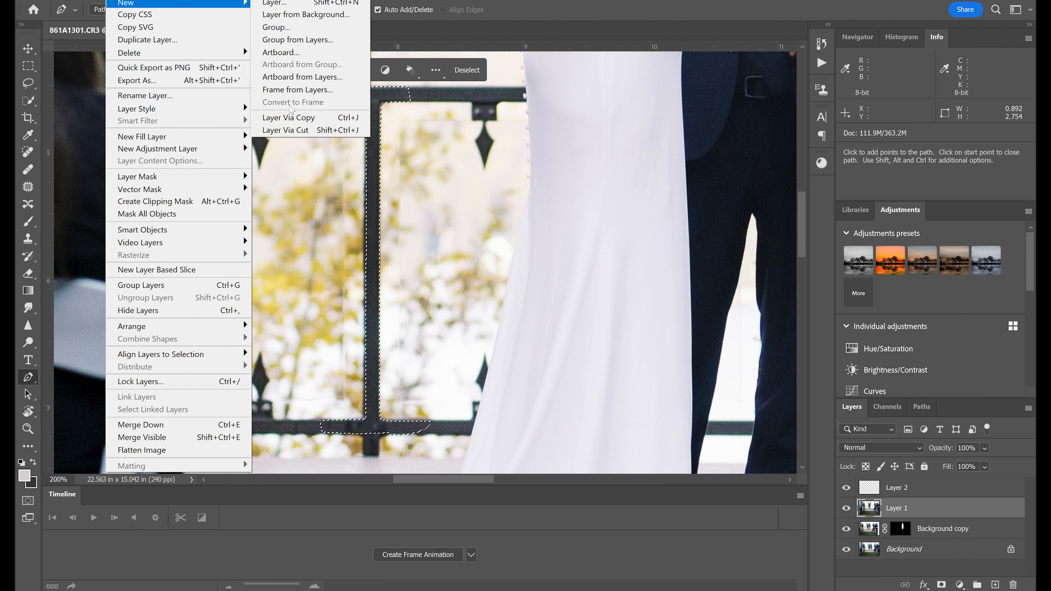
click(290, 118)
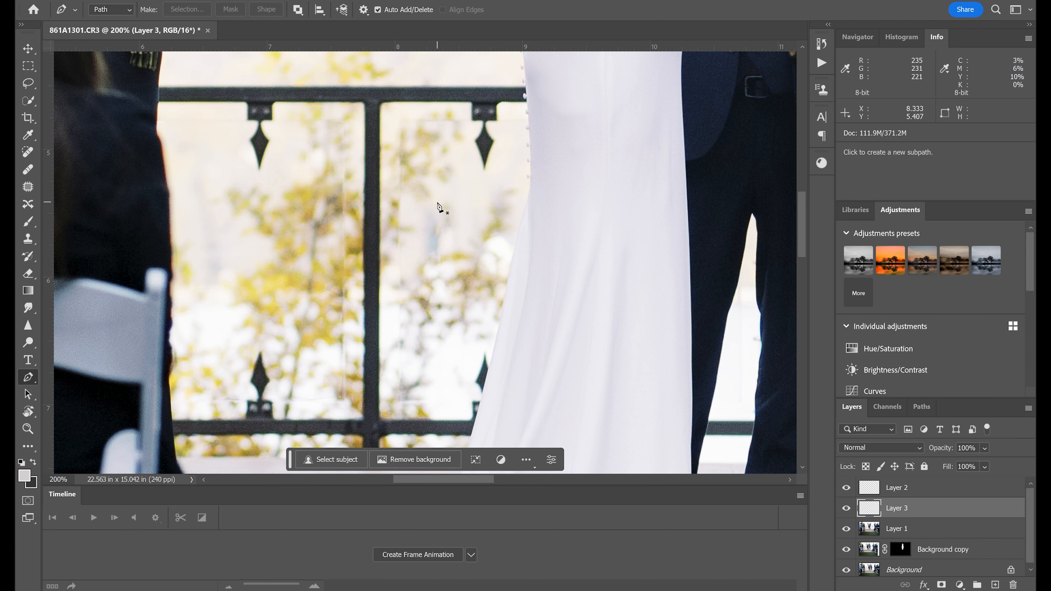
Move the copied post's layer above Layer 2 in the layer stack and rename it Fence Post.
key(z)
key(ctrl+minus)
key(ctrl+minus)
key(ctrl+minus)
drag(933, 512, 948, 485)
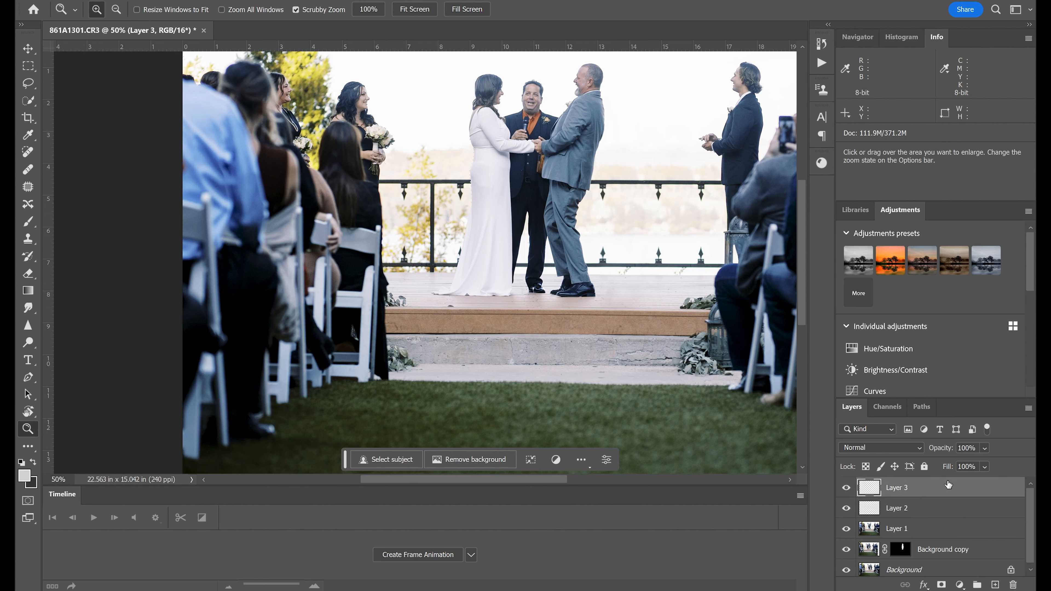
double_click(905, 489)
key(Return)
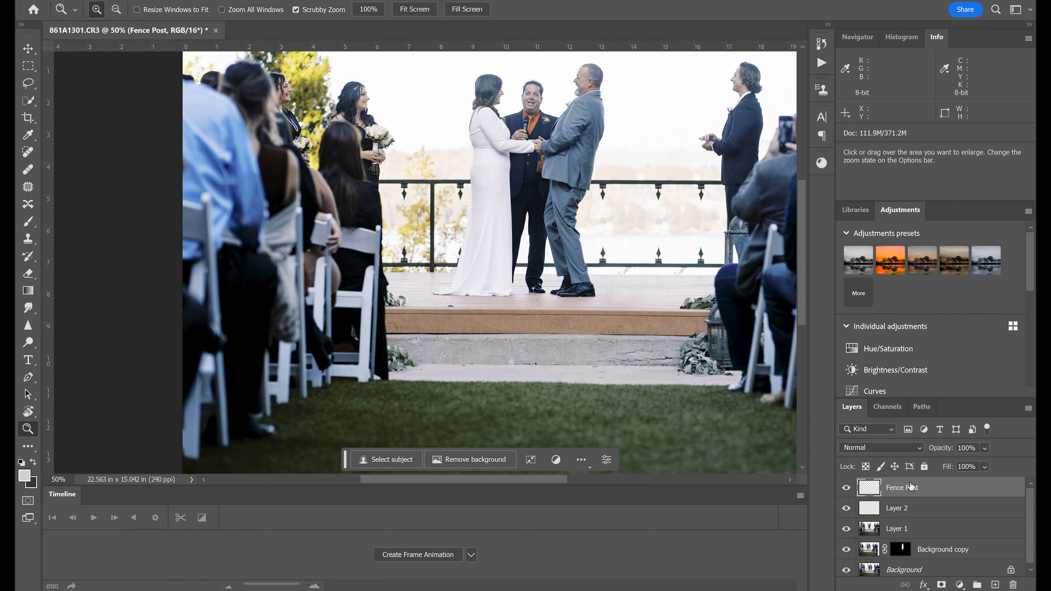
Move the fence post into the empty railing span behind the groom, hide Background copy, and compare its position with the original by toggling Layer 1.
key(v)
drag(434, 220, 628, 217)
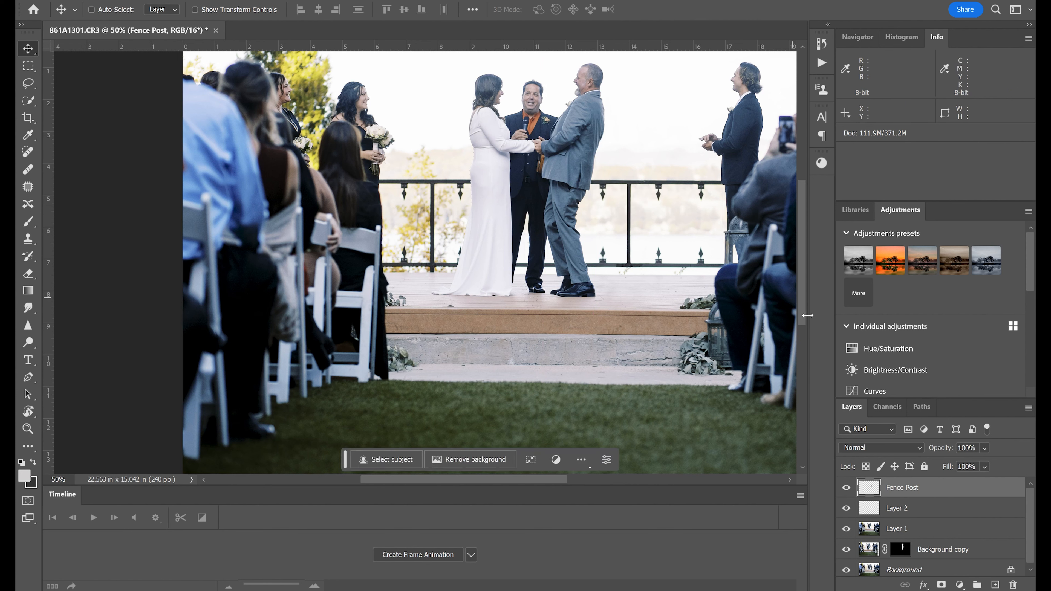
click(847, 549)
click(846, 529)
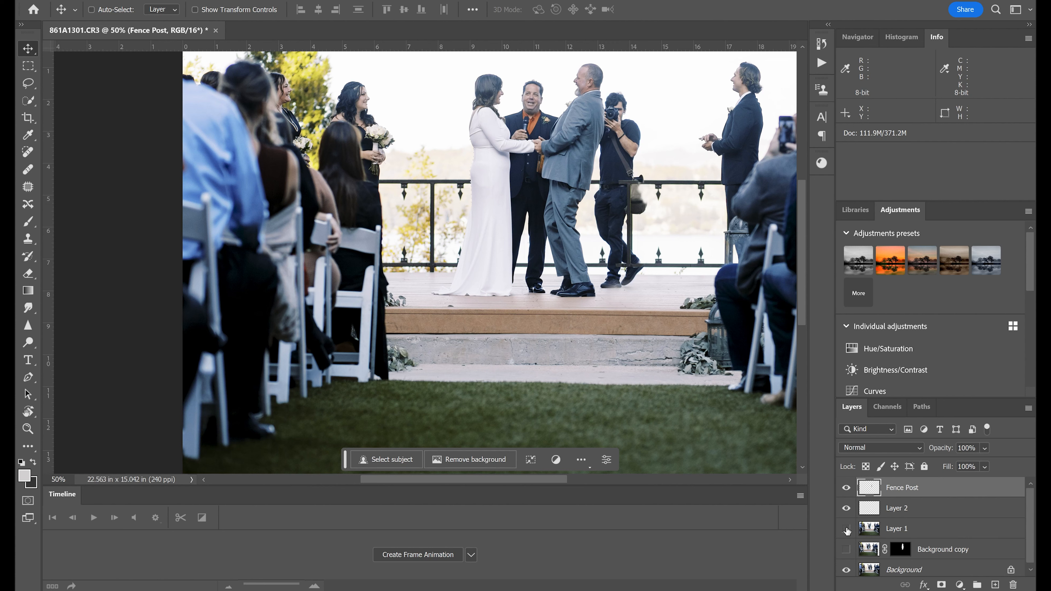
click(847, 530)
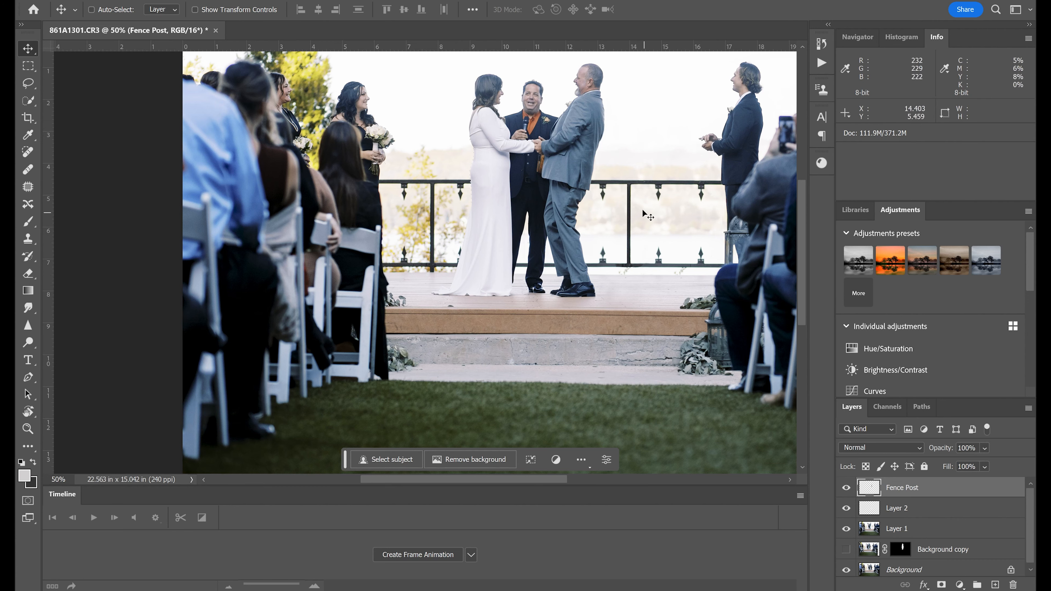
Add a Curves adjustment layer above Fence Post and clip it to that layer.
key(z)
click(631, 212)
click(631, 212)
click(632, 211)
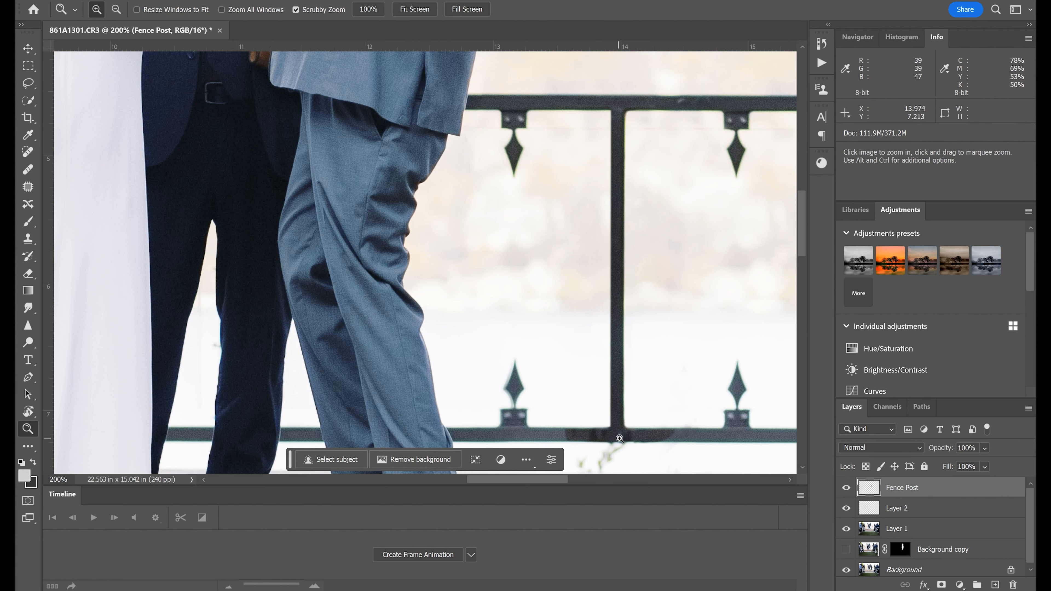
click(959, 584)
click(950, 415)
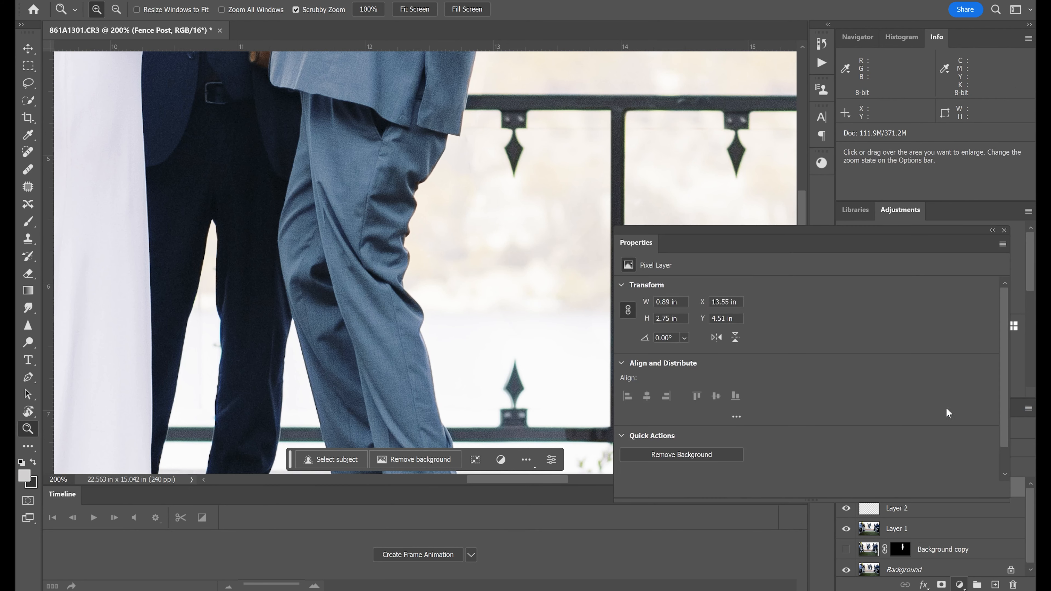
drag(777, 230, 789, 211)
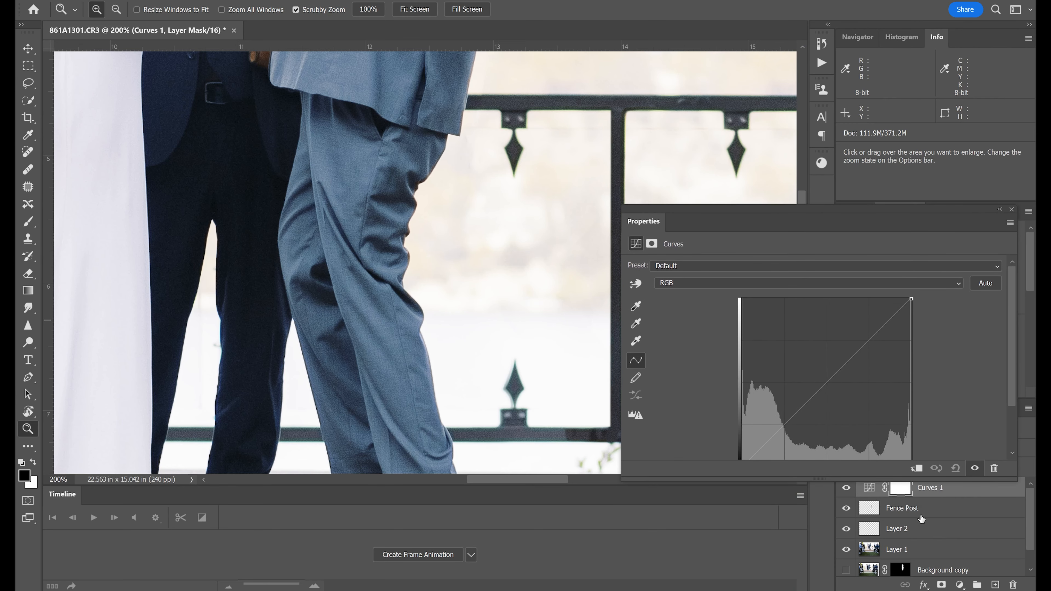
key(alt)
alt+click(870, 495)
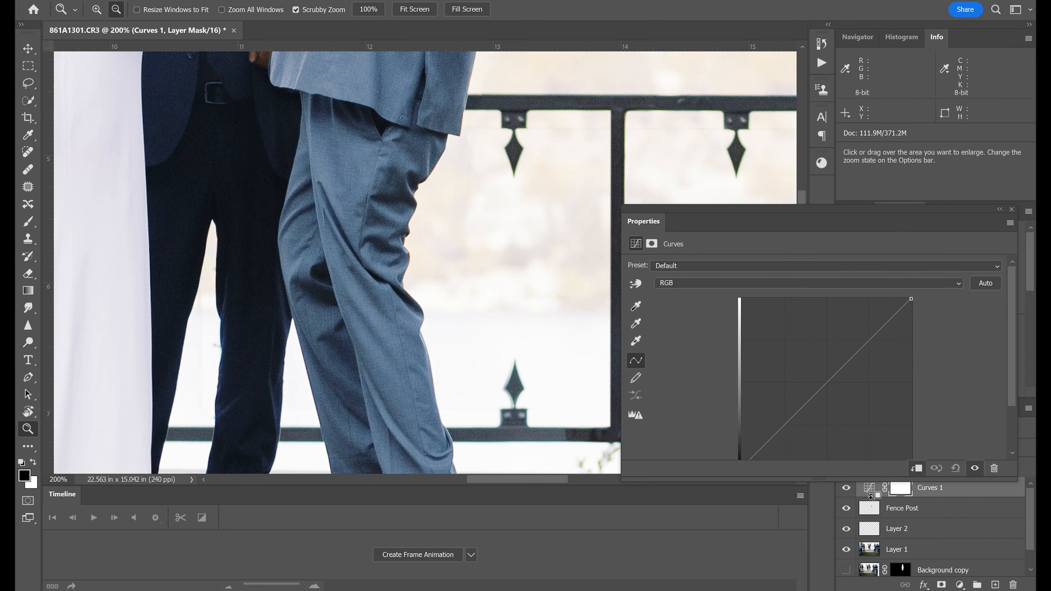
Raise the black point of the clipped Curves adjustment and pull its lower midtones slightly down to match the surrounding railing.
scroll(1014, 314, down, 1)
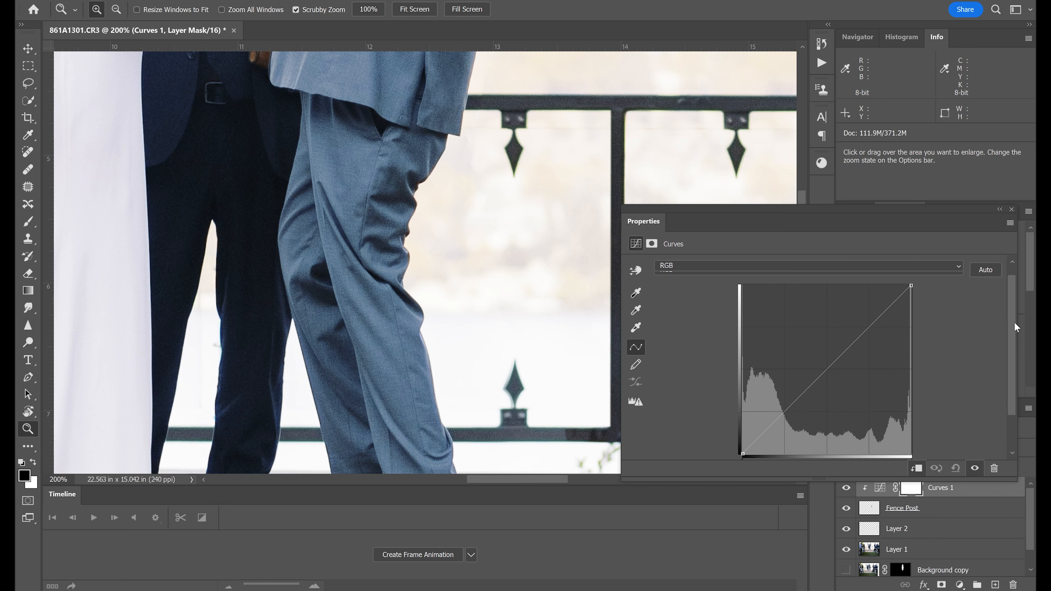
drag(743, 449, 740, 436)
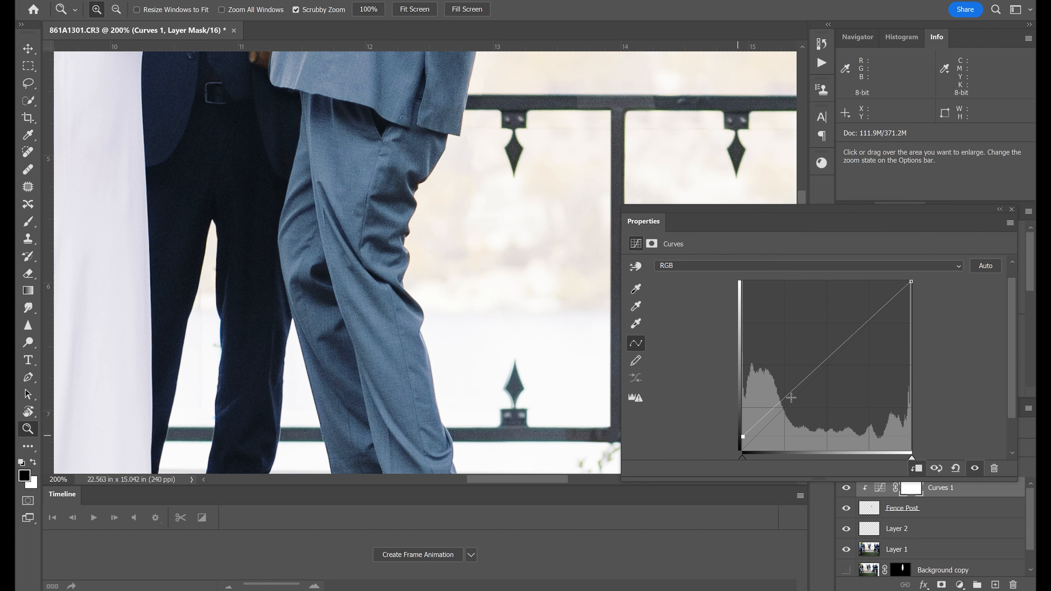
drag(790, 395, 790, 402)
click(1012, 208)
Lower the Fence Post layer's opacity to 90%.
click(985, 508)
click(985, 448)
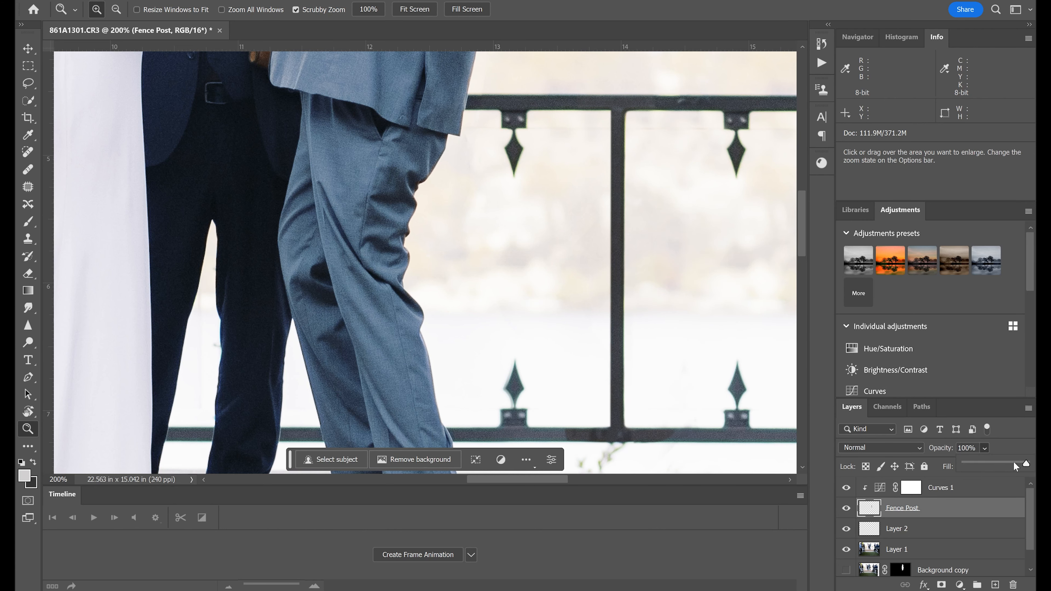
drag(1021, 463, 1017, 467)
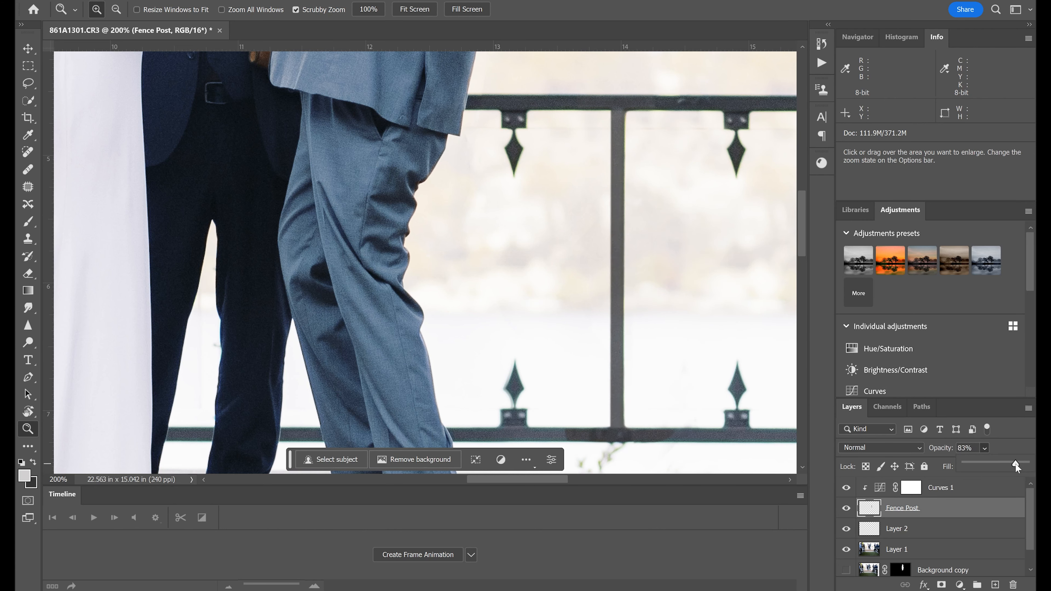
drag(1020, 466, 1021, 467)
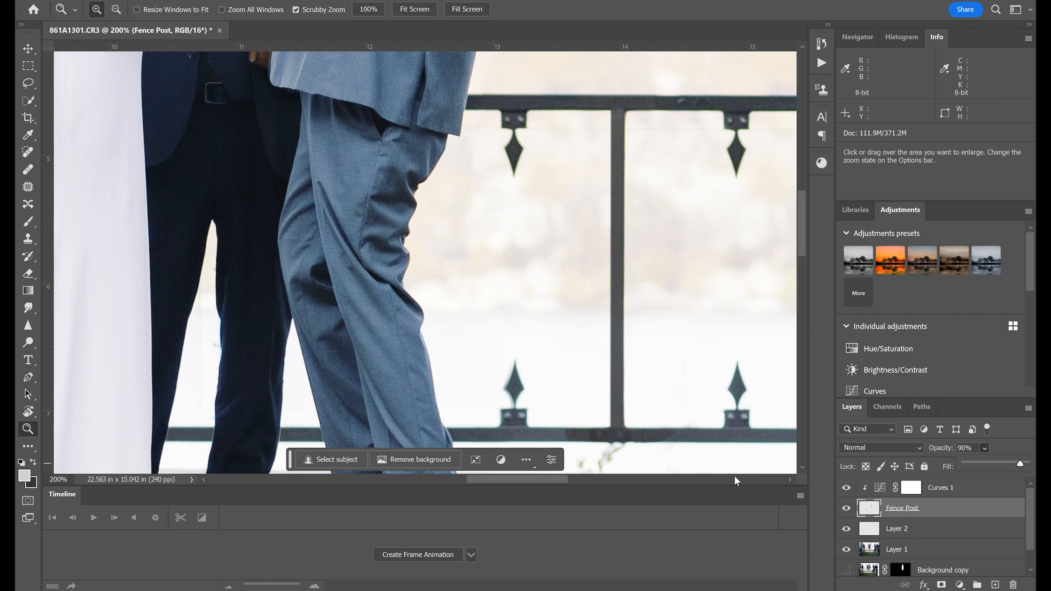
Set up a small brush for retouching and add a layer mask to the Fence Post layer.
key(b)
key(bracketleft)
key(bracketleft)
key(bracketleft)
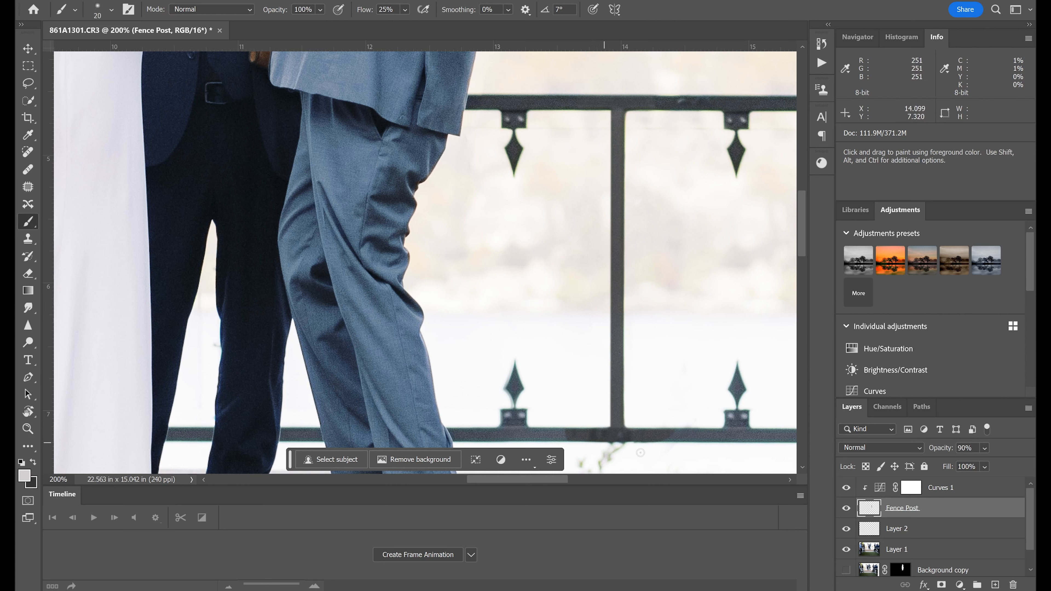
click(942, 585)
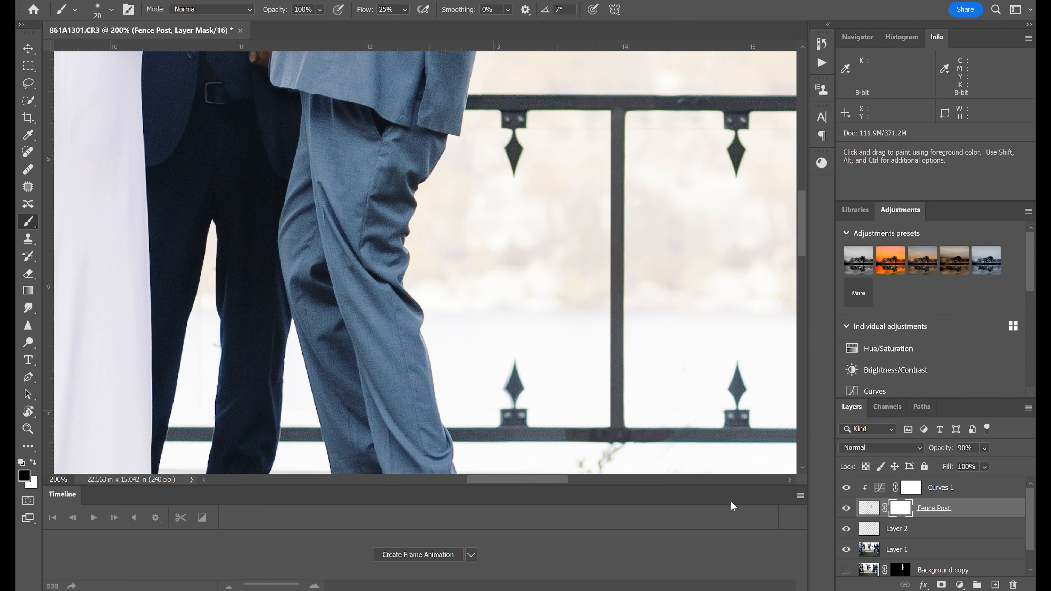
Paint black on the Fence Post mask around the lower rail junction with a 35-pixel brush at 3% flow.
key(bracketright)
key(bracketright)
key(bracketright)
click(405, 12)
drag(416, 25, 406, 25)
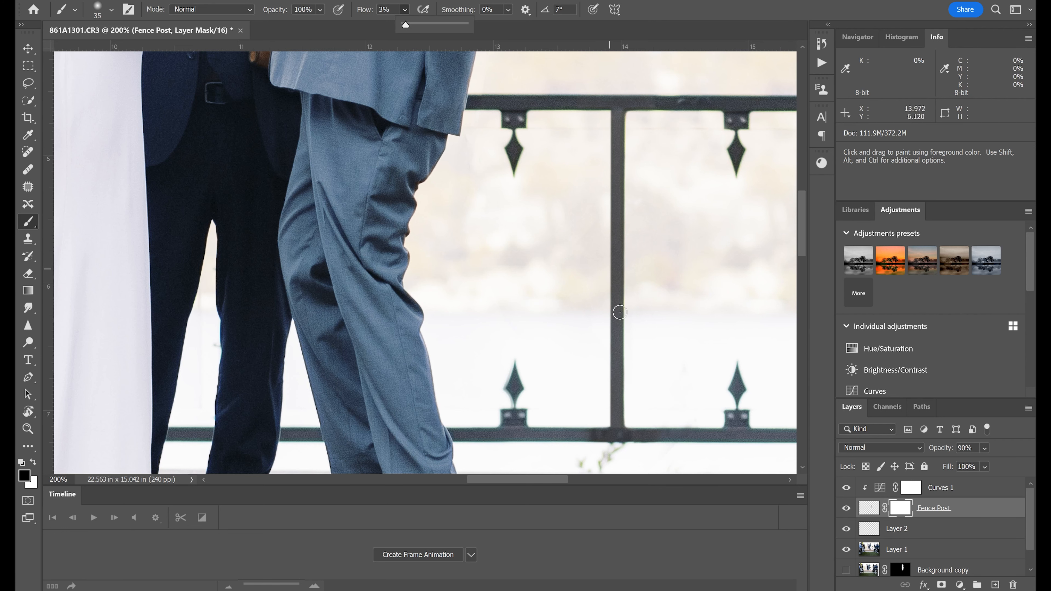
click(666, 435)
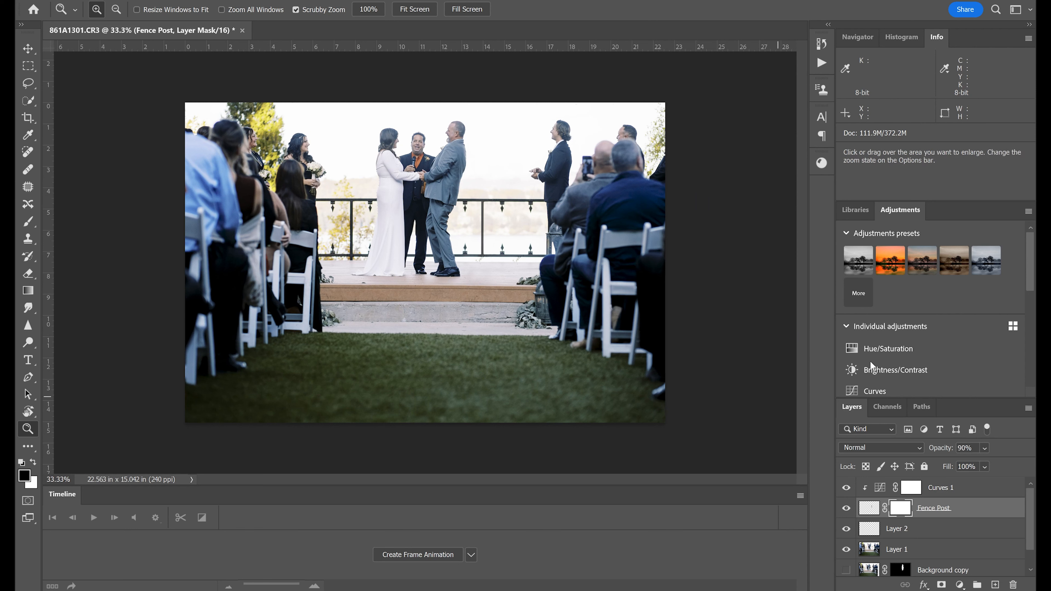
Group all layers from Curves 1 down to Background copy, leaving Background outside the group.
click(987, 493)
scroll(974, 504, down, 1)
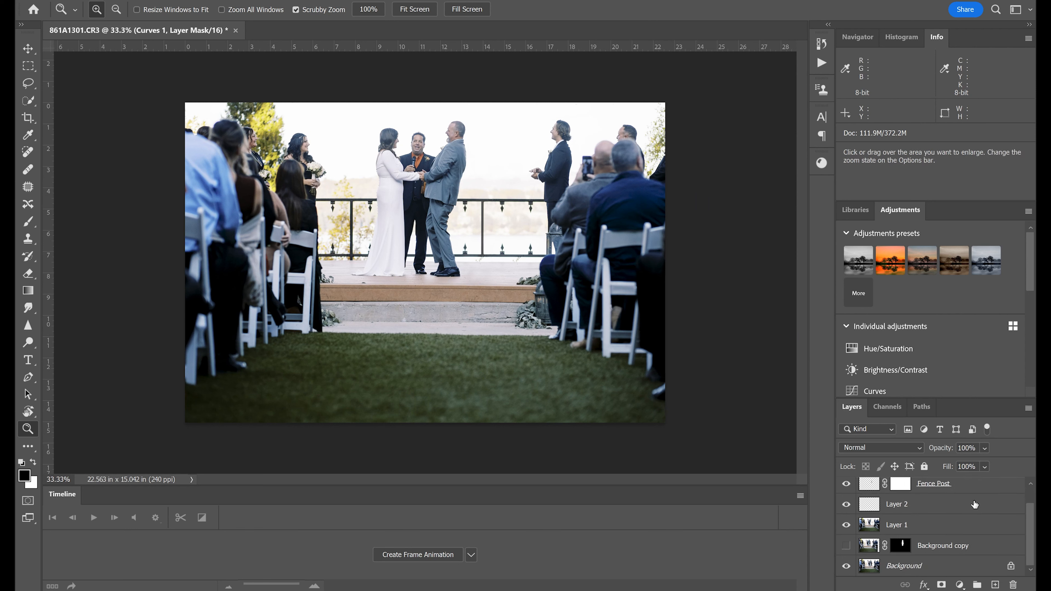
shift+click(1002, 554)
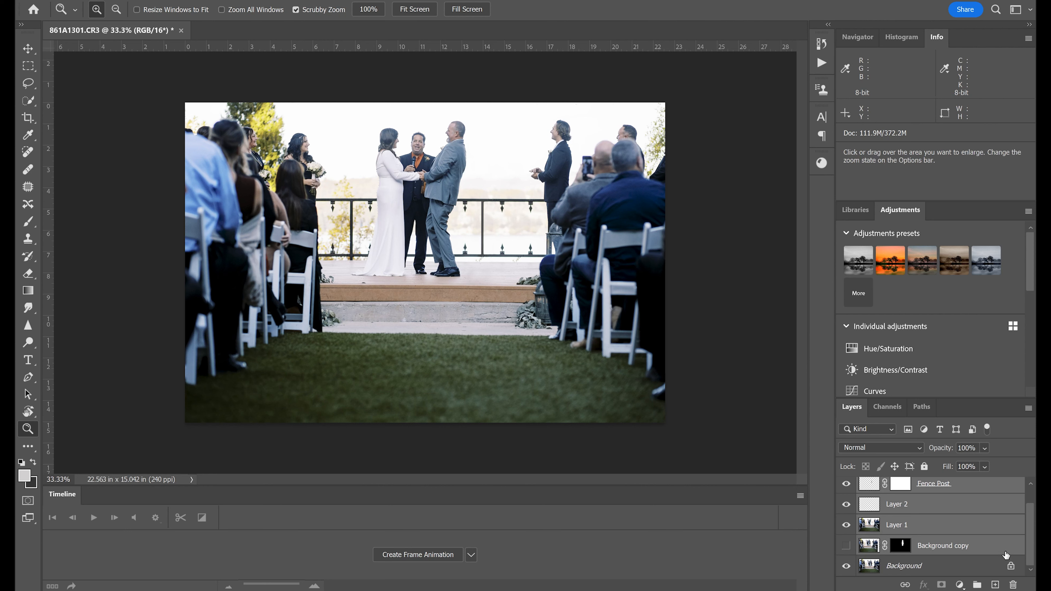
key(ctrl+g)
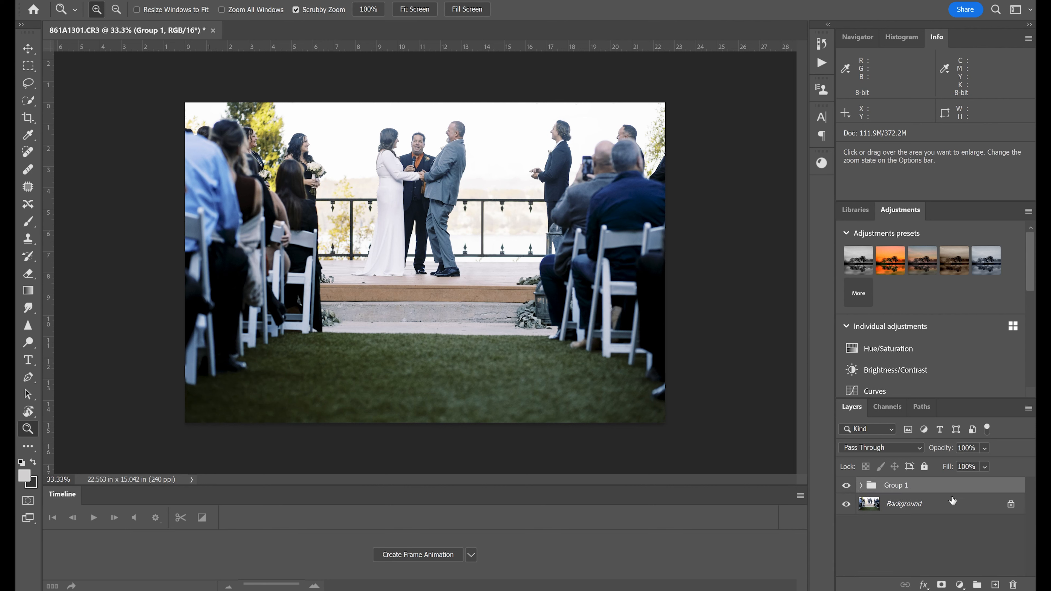
Compare the retouched photo with the original by toggling the group's visibility off and on twice.
click(847, 487)
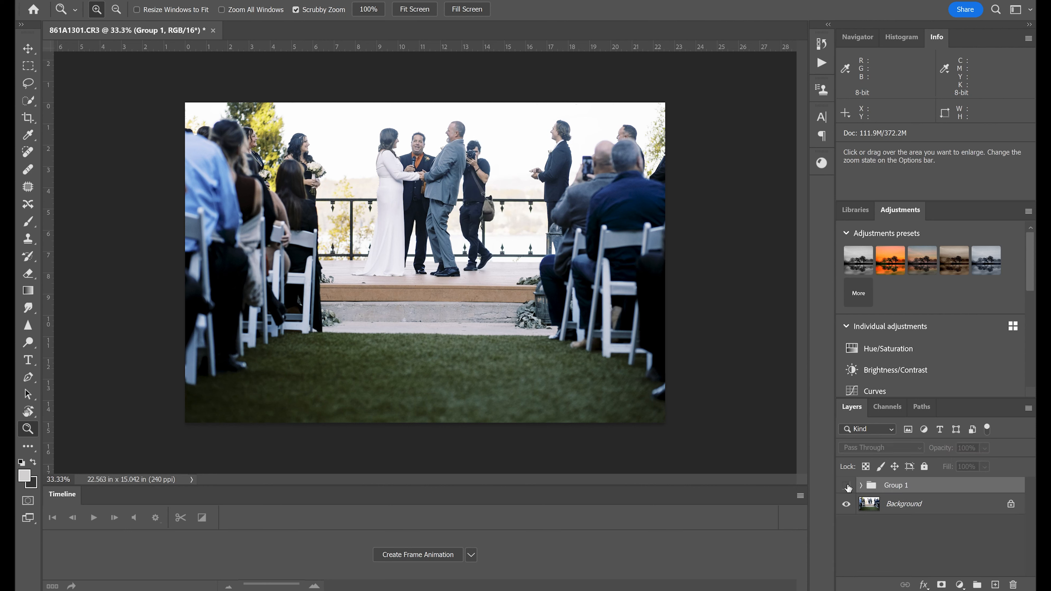
click(846, 486)
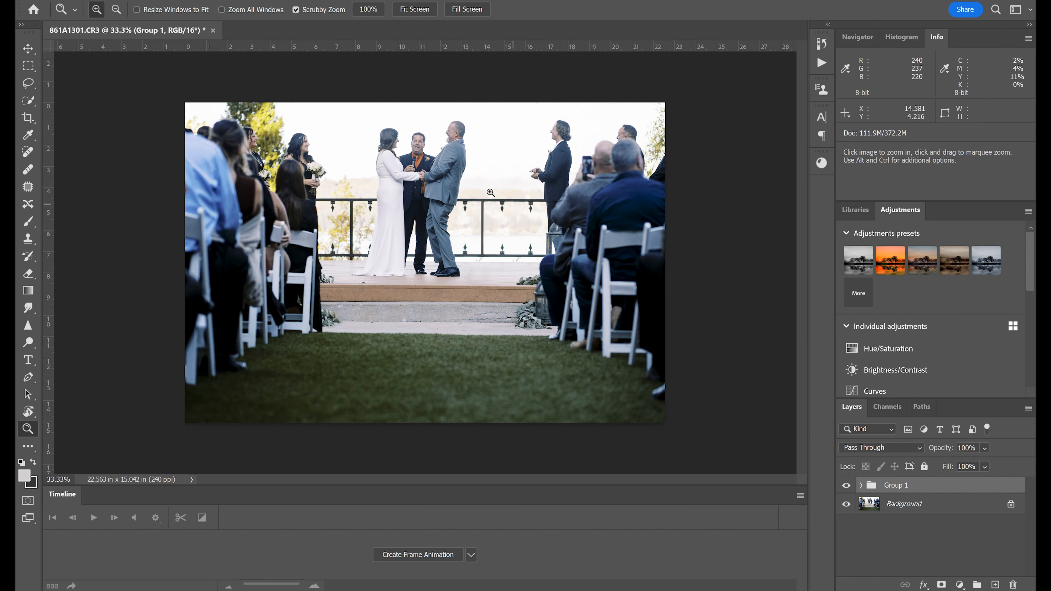
click(847, 487)
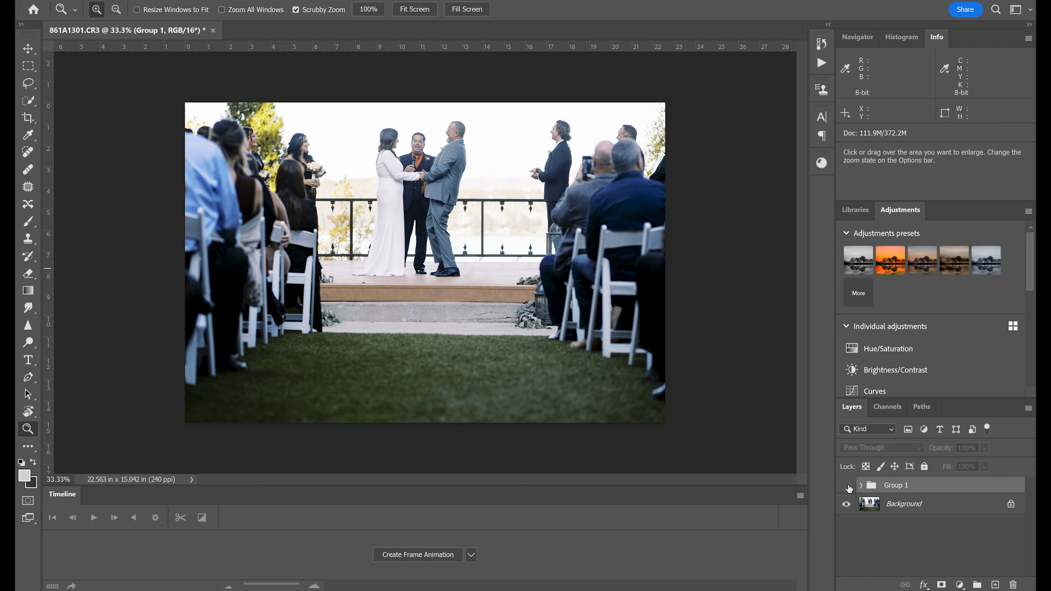
click(847, 487)
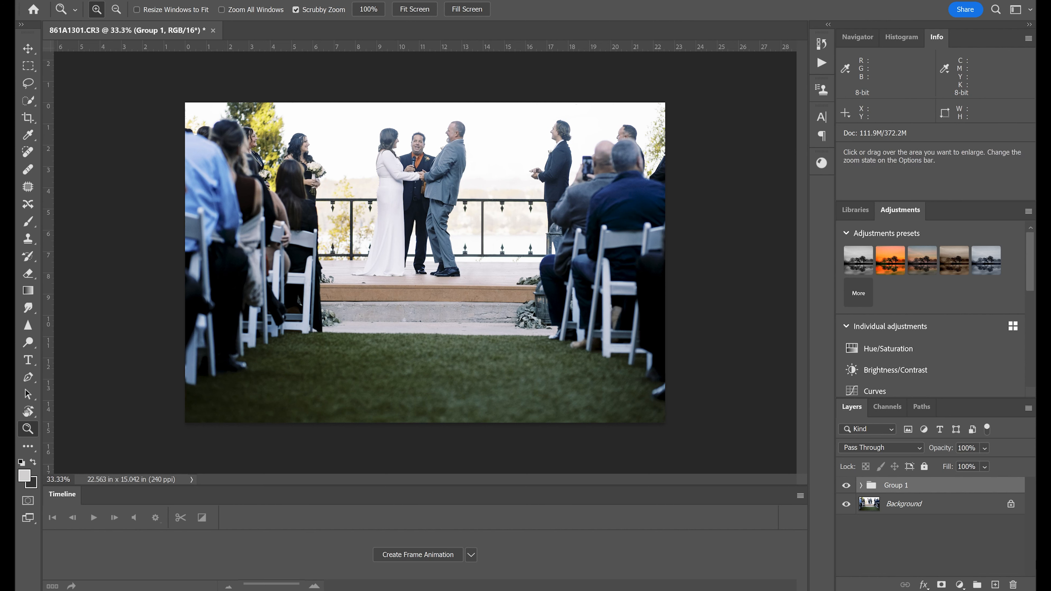